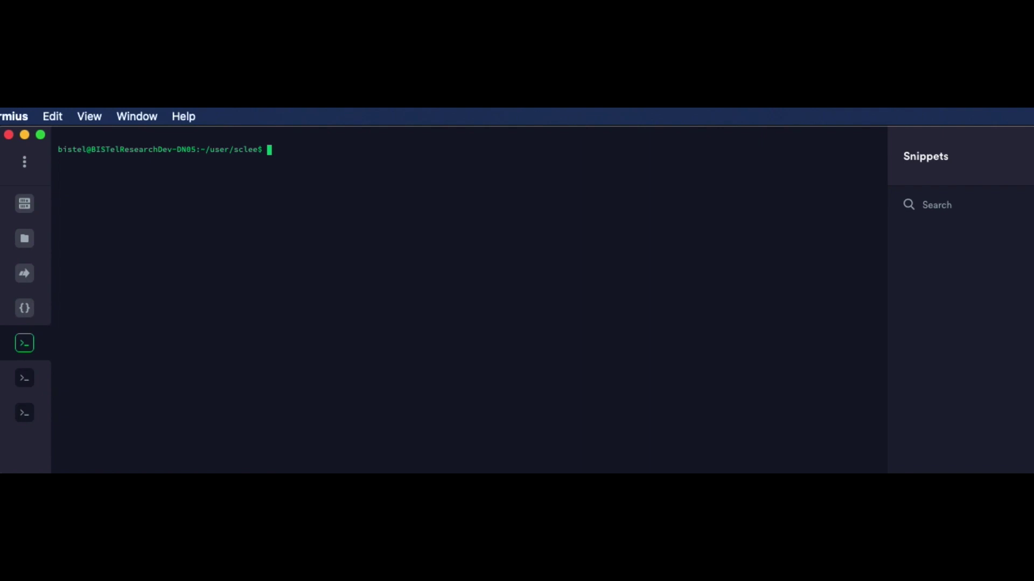
Run ifconfig and note DN05's ens3 address, 192.168.0.97.
{"action": "key", "text": "Return"}
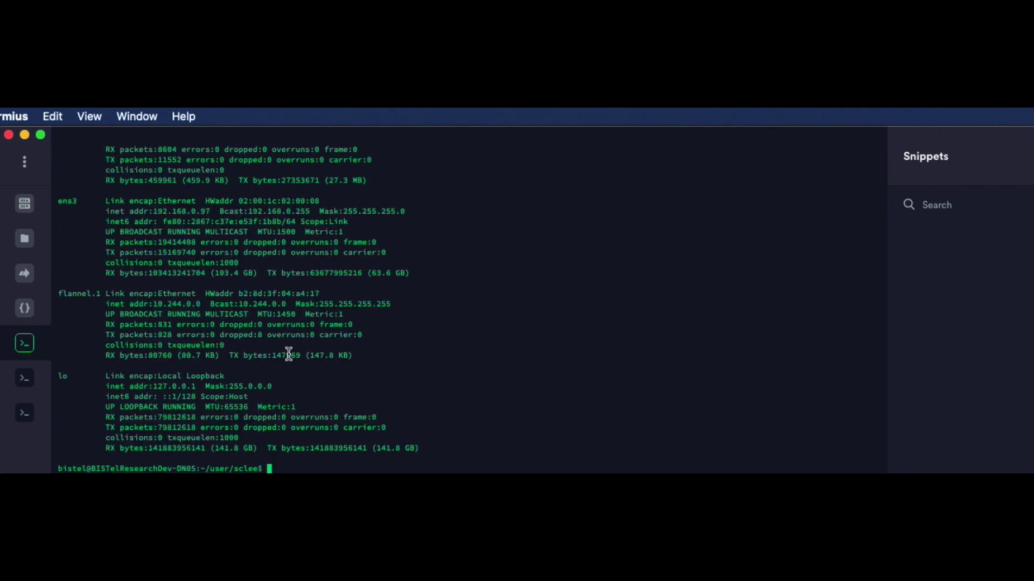
{"action": "scroll", "coordinate": [288, 353], "scroll_direction": "up", "scroll_amount": 3}
{"action": "left_click_drag", "start_coordinate": [153, 263], "coordinate": [212, 262]}
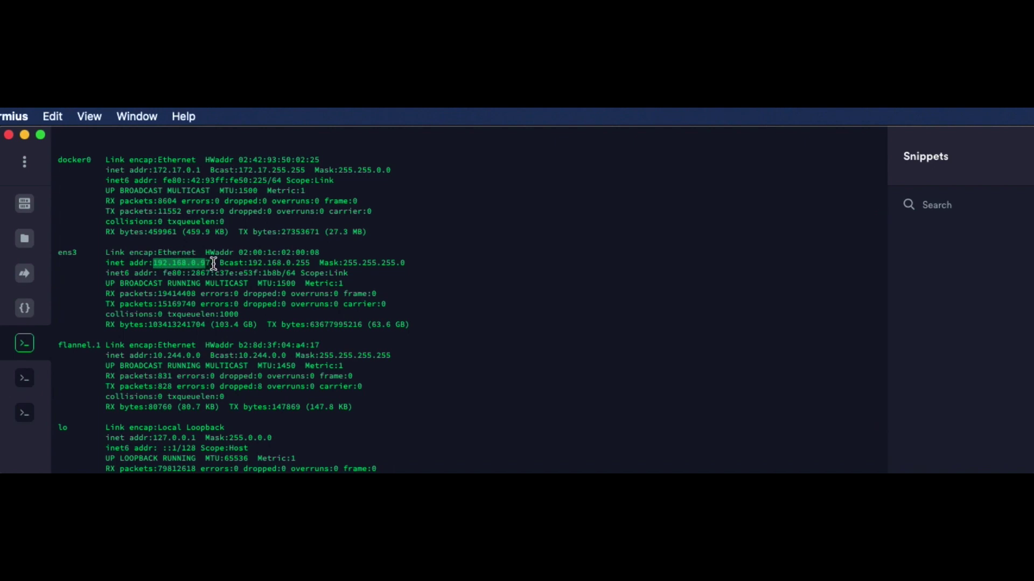
{"action": "scroll", "coordinate": [300, 283], "scroll_direction": "down", "scroll_amount": 3}
Run sudo kubeadm init with pod network 10.244.0.0/16, advertising 192.168.0.97.
{"action": "type", "text": "sudo "}
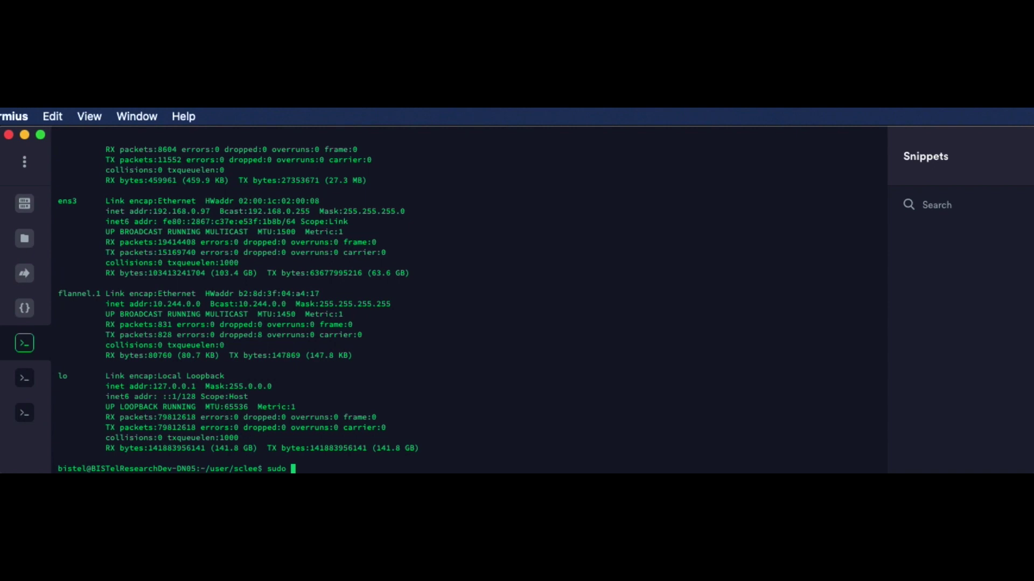
{"action": "type", "text": "kubeadm init --pod-network"}
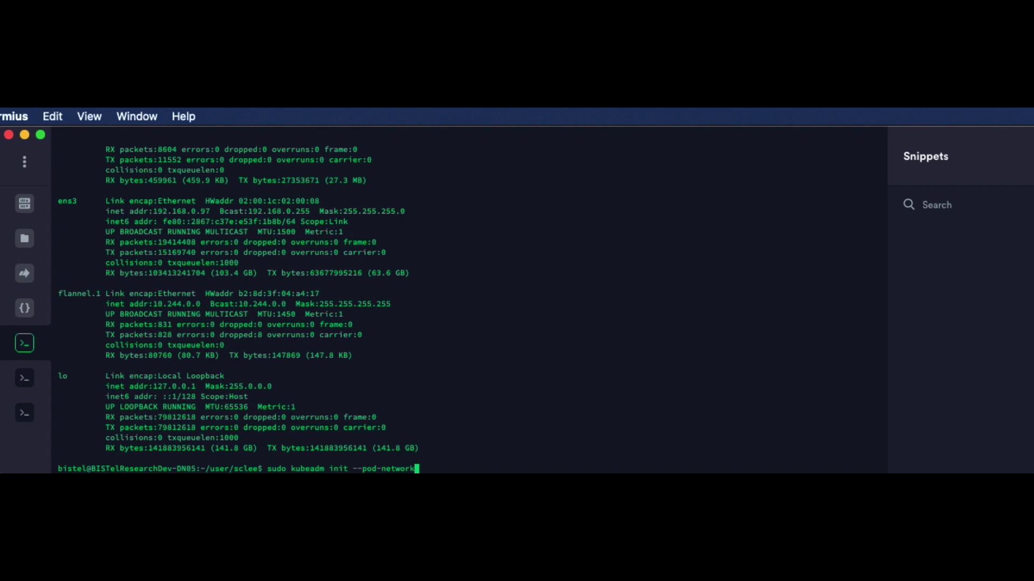
{"action": "type", "text": "-cidr=10.244.0.0/16 --apiserver-"}
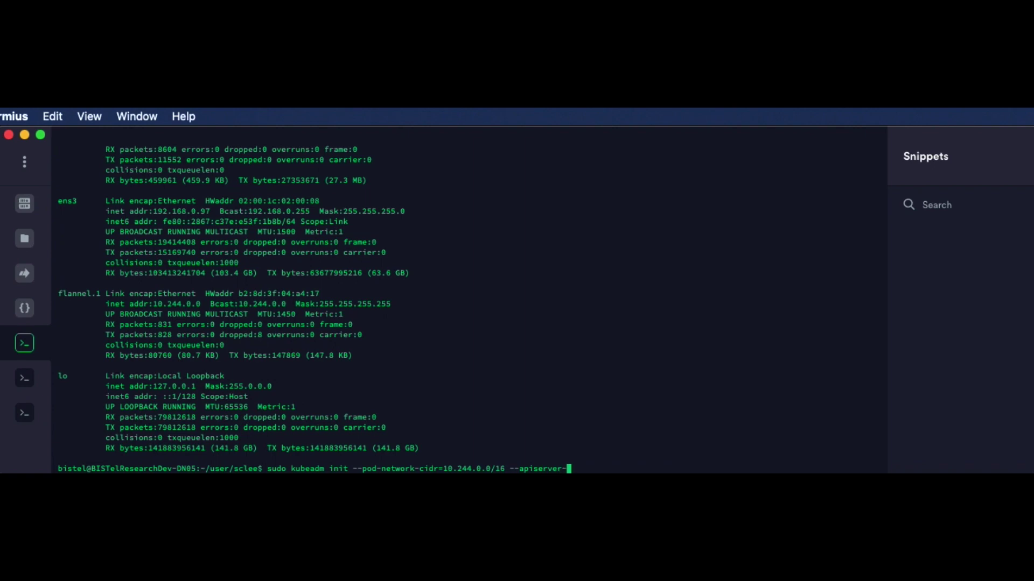
{"action": "type", "text": "advertise-address=192.168.0"}
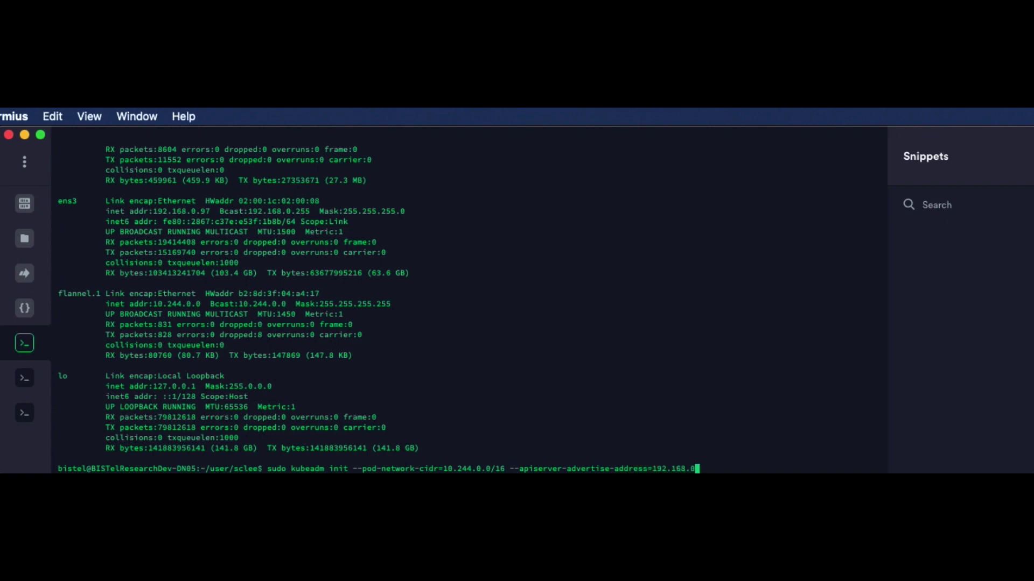
{"action": "type", "text": ".97"}
{"action": "key", "text": "Return"}
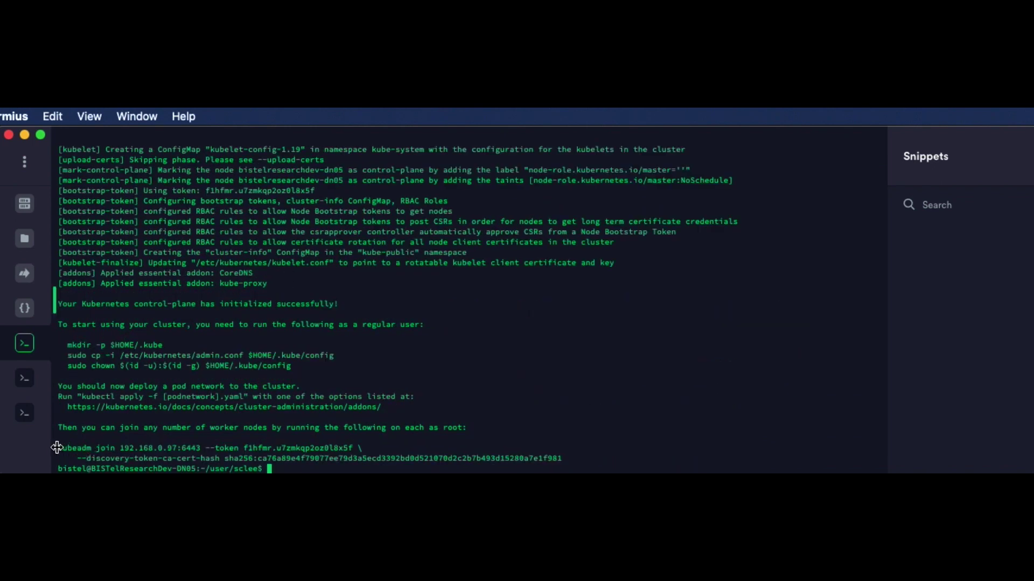
Copy the printed kubeadm join command for adding worker nodes.
{"action": "left_click_drag", "start_coordinate": [57, 448], "coordinate": [566, 456]}
{"action": "key", "text": "super+c"}
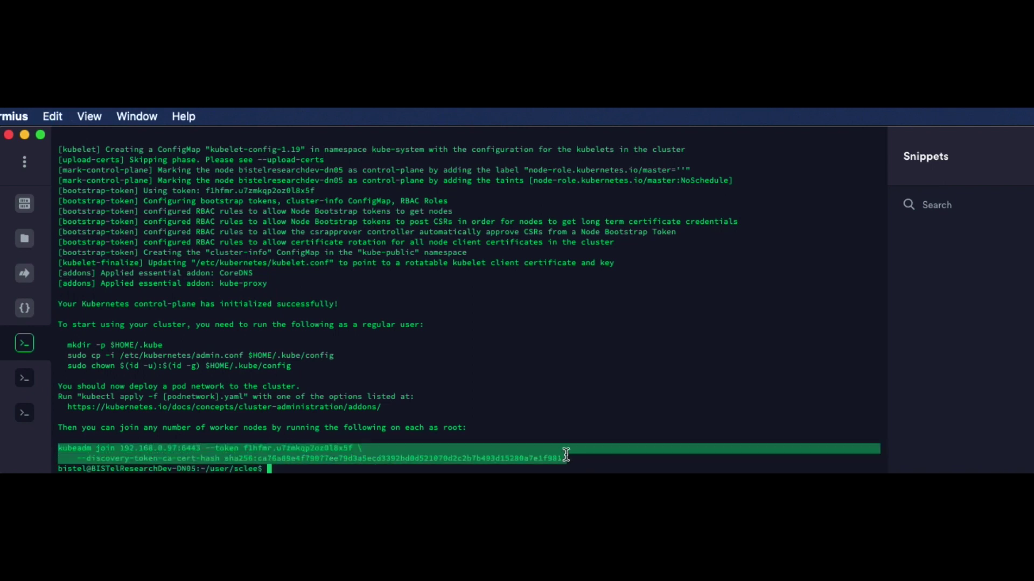
{"action": "key", "text": "super+Tab"}
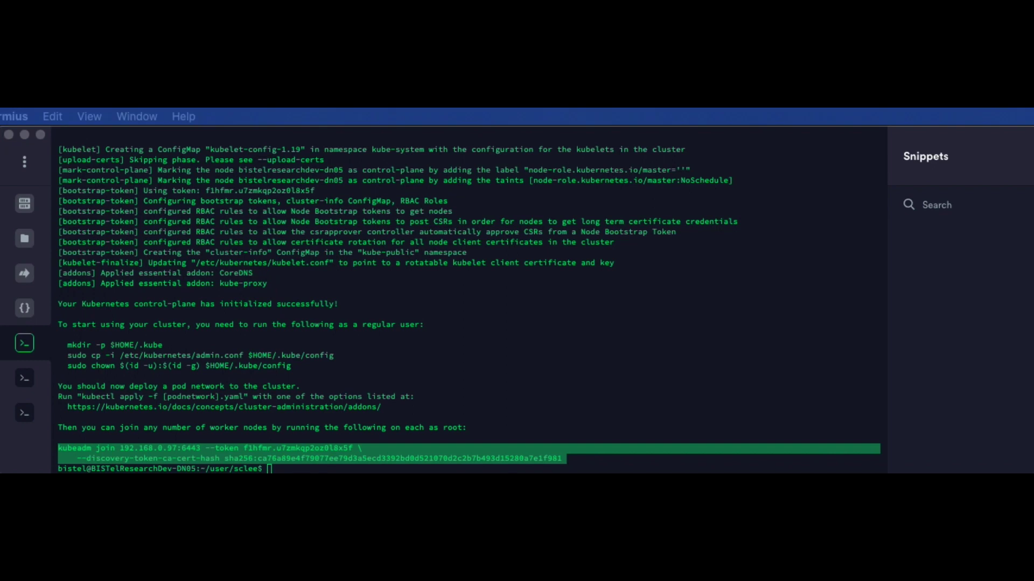
{"action": "left_click", "coordinate": [390, 402]}
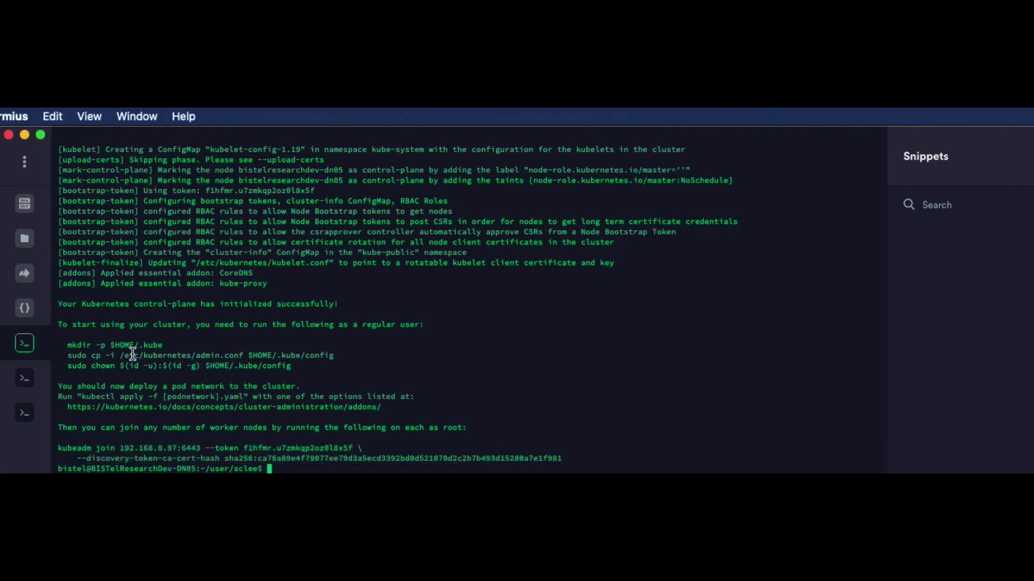
Create ~/.kube and copy admin.conf into it as config, confirming the overwrite.
{"action": "left_click_drag", "start_coordinate": [67, 345], "coordinate": [167, 345]}
{"action": "key", "text": "super+c"}
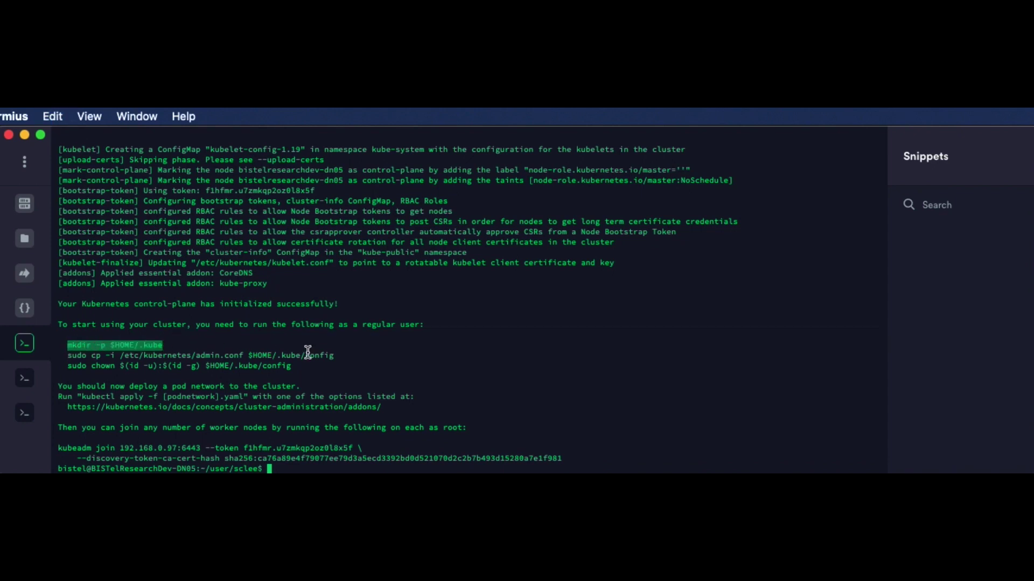
{"action": "key", "text": "super+v"}
{"action": "key", "text": "Return"}
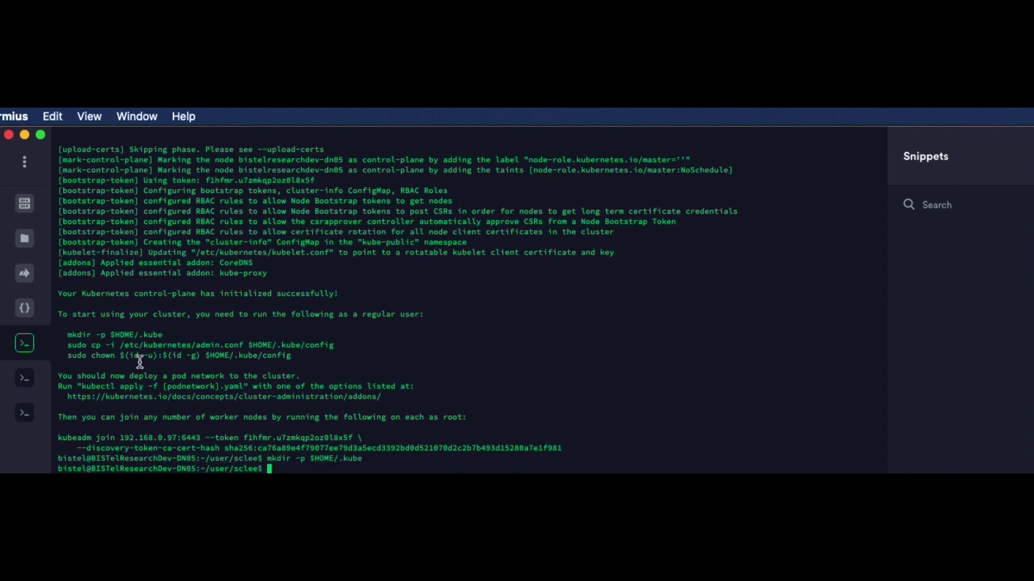
{"action": "left_click_drag", "start_coordinate": [67, 345], "coordinate": [333, 346]}
{"action": "key", "text": "super+c"}
{"action": "key", "text": "super+v"}
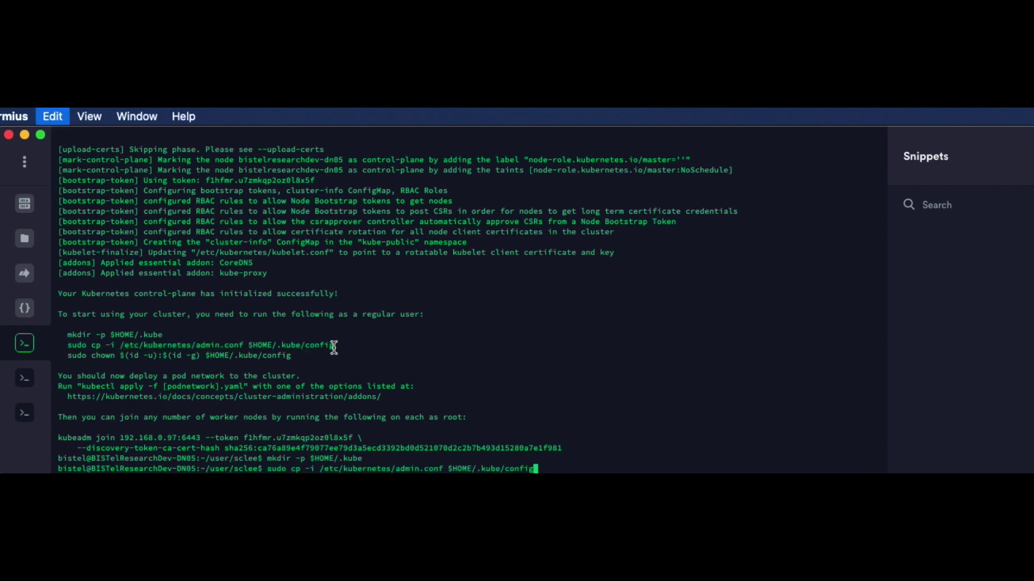
{"action": "key", "text": "Return"}
{"action": "type", "text": "y"}
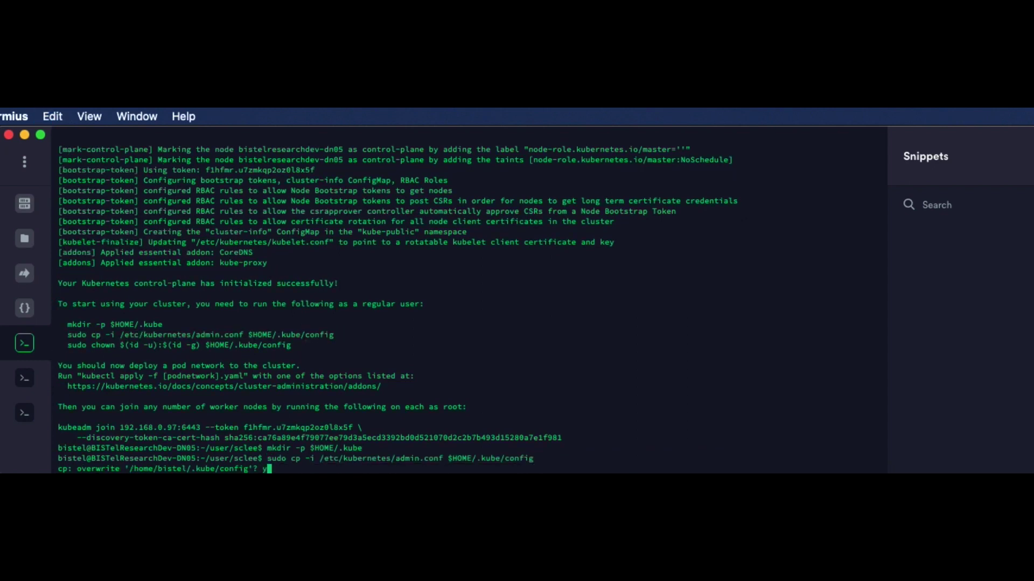
{"action": "key", "text": "Return"}
Give the user ownership of the kube config and check kubectl cluster-info.
{"action": "left_click_drag", "start_coordinate": [67, 336], "coordinate": [291, 335]}
{"action": "key", "text": "super+c"}
{"action": "key", "text": "super+v"}
{"action": "key", "text": "Return"}
{"action": "type", "text": "kubectl cluster-"}
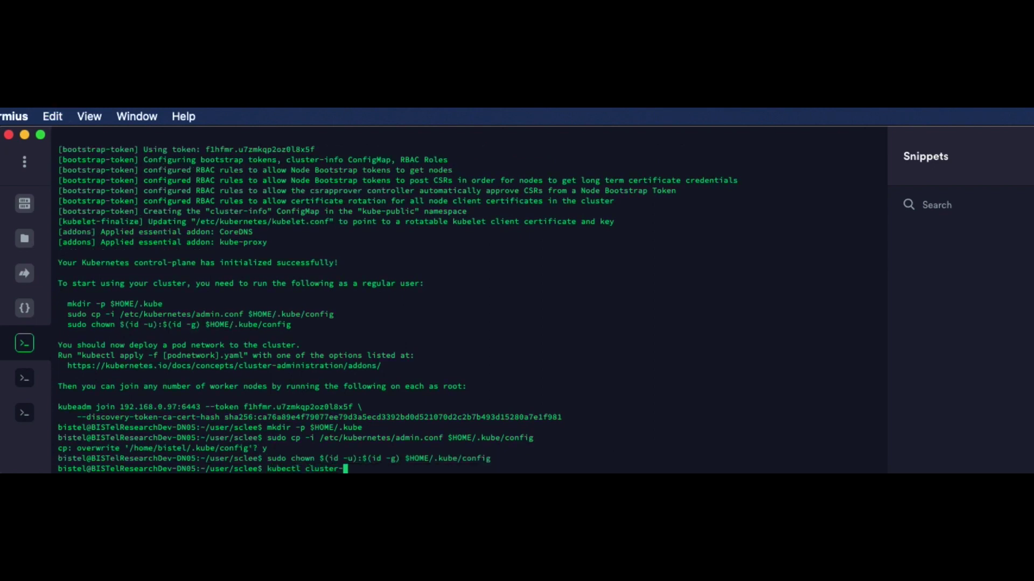
{"action": "type", "text": "info"}
{"action": "key", "text": "Return"}
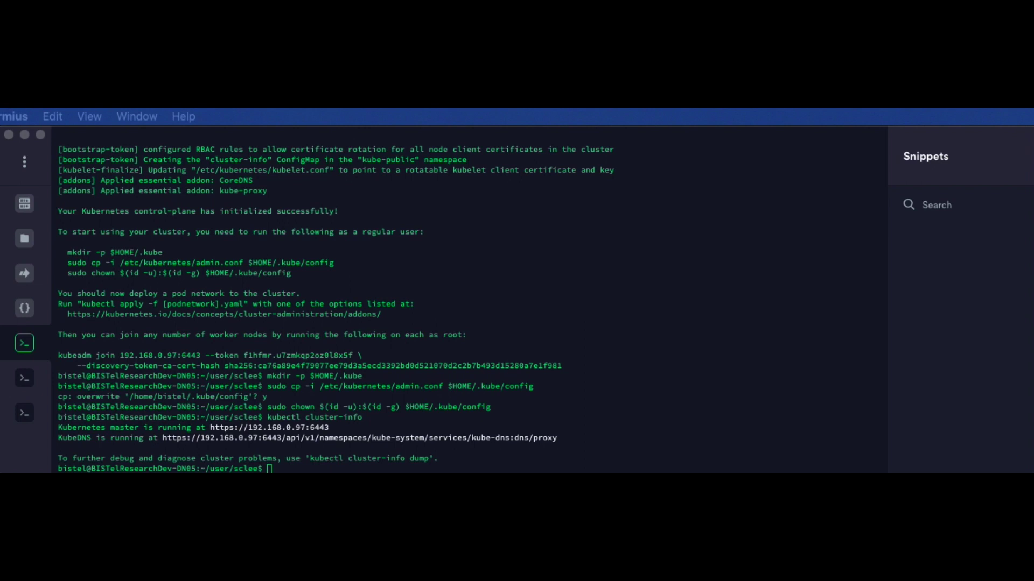
Apply the kube-flannel.yml manifest to deploy the flannel pod network.
{"action": "left_click", "coordinate": [481, 366]}
{"action": "type", "text": "kubec"}
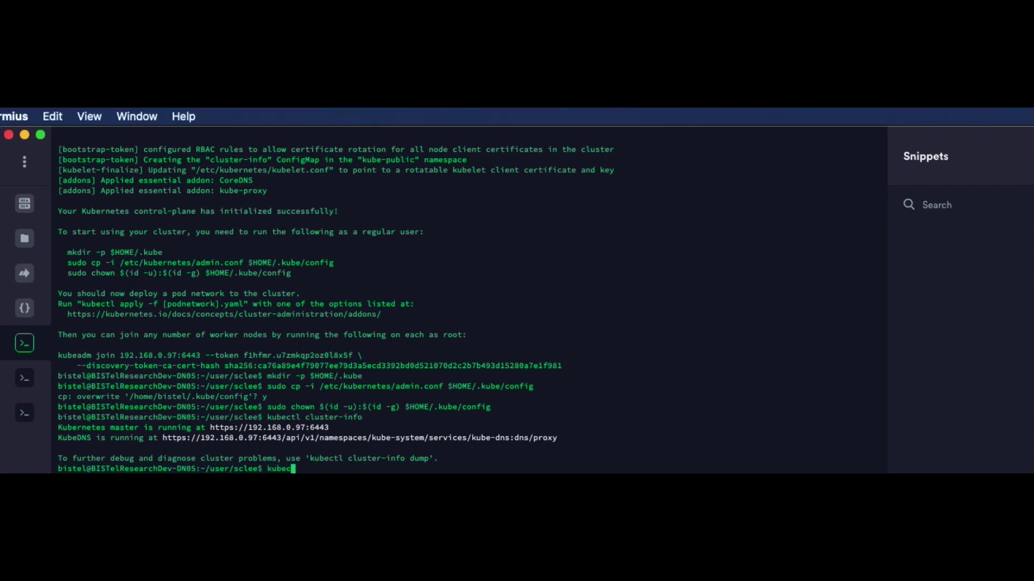
{"action": "key", "text": "BackSpace"}
{"action": "key", "text": "BackSpace"}
{"action": "key", "text": "BackSpace"}
{"action": "key", "text": "super+v"}
{"action": "key", "text": "Return"}
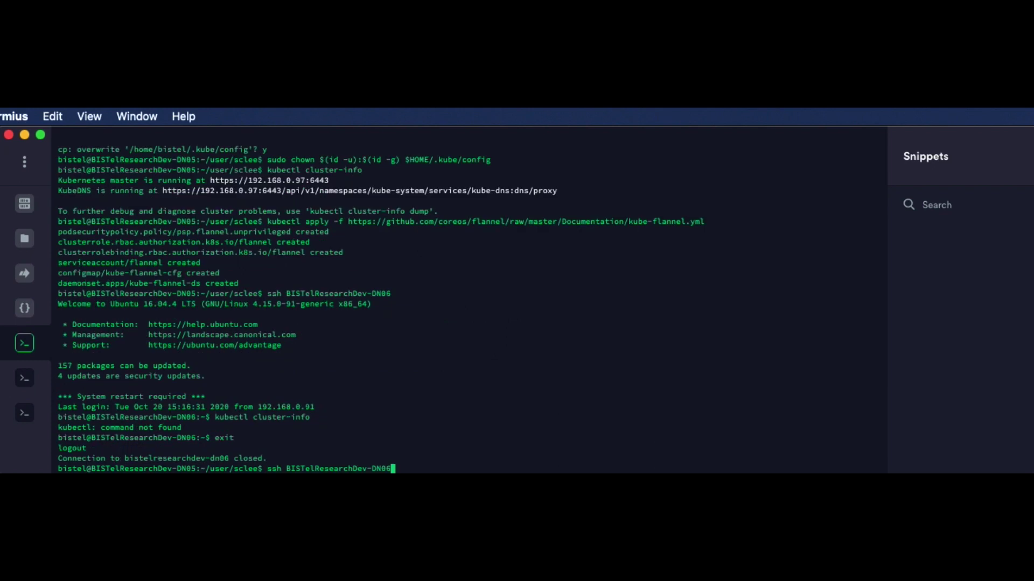
SSH into DN04 and check that kubectl runs there.
{"action": "key", "text": "BackSpace"}
{"action": "type", "text": "4"}
{"action": "key", "text": "Return"}
{"action": "type", "text": "kubectl"}
{"action": "key", "text": "Return"}
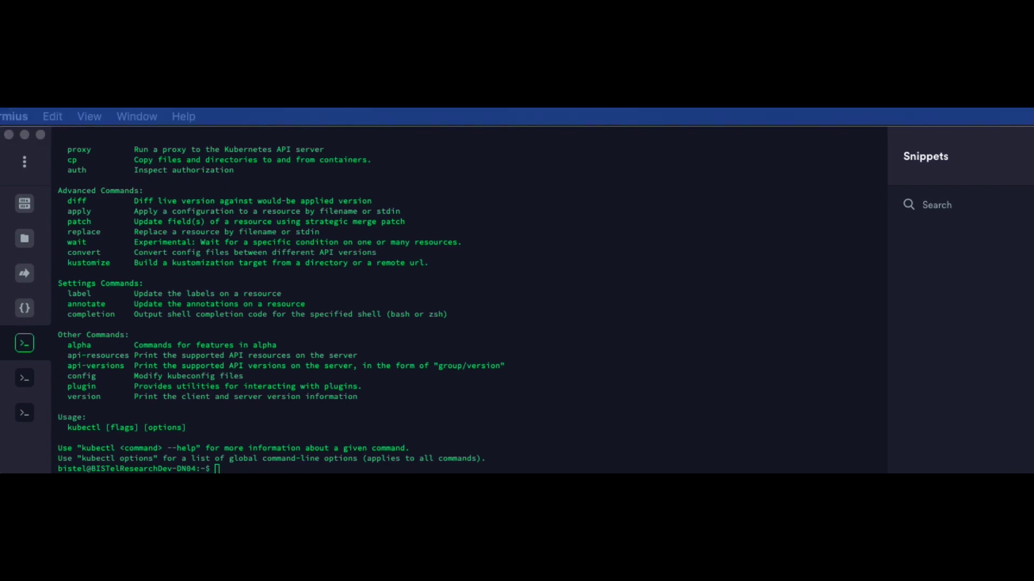
Run the kubeadm join command on DN04 with sudo, entering the account password.
{"action": "left_click", "coordinate": [694, 342]}
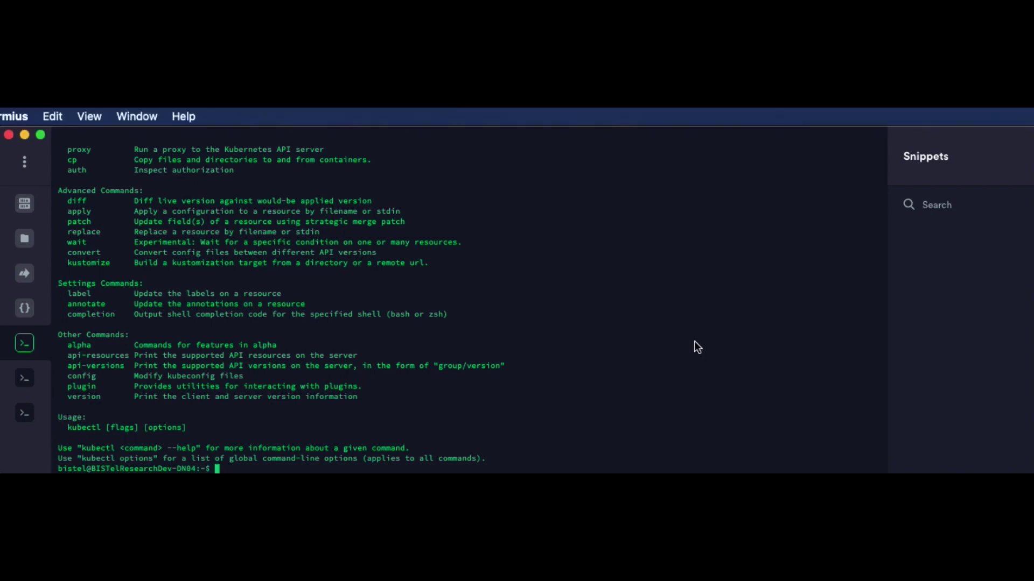
{"action": "key", "text": "super+v"}
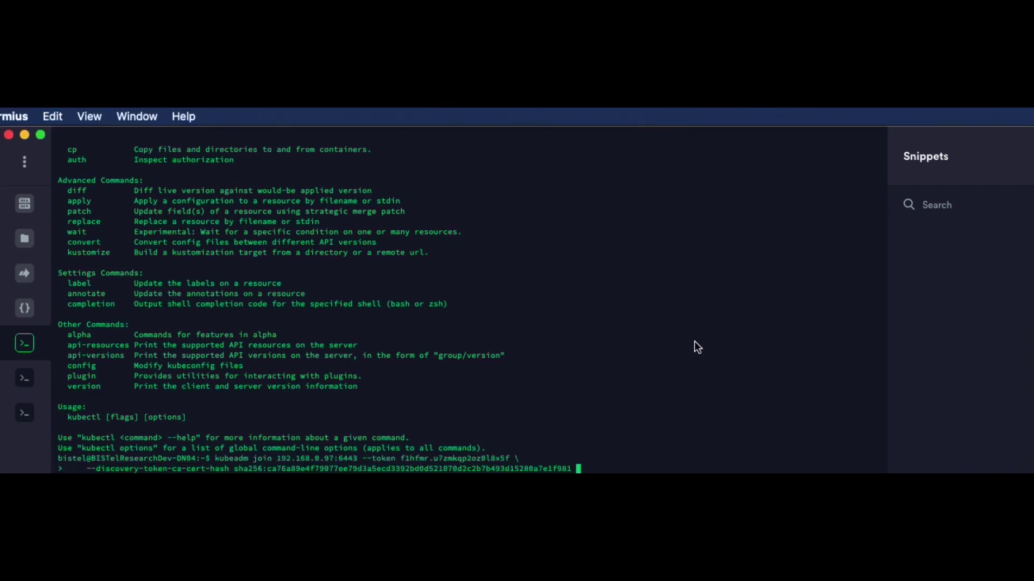
{"action": "key", "text": "Return"}
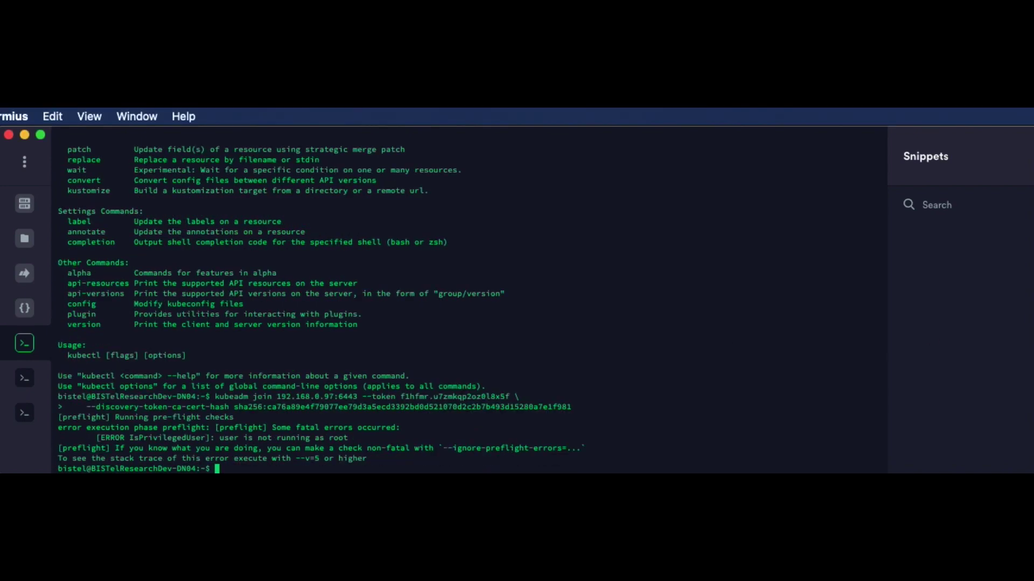
{"action": "type", "text": "sudo"}
{"action": "key", "text": "super+v"}
{"action": "key", "text": "Return"}
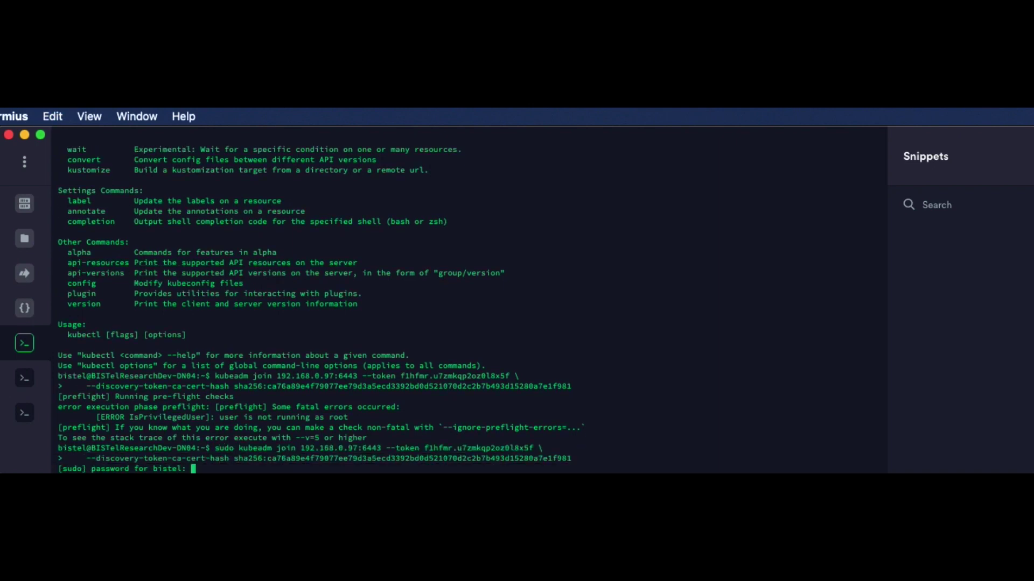
{"action": "key", "text": "Return"}
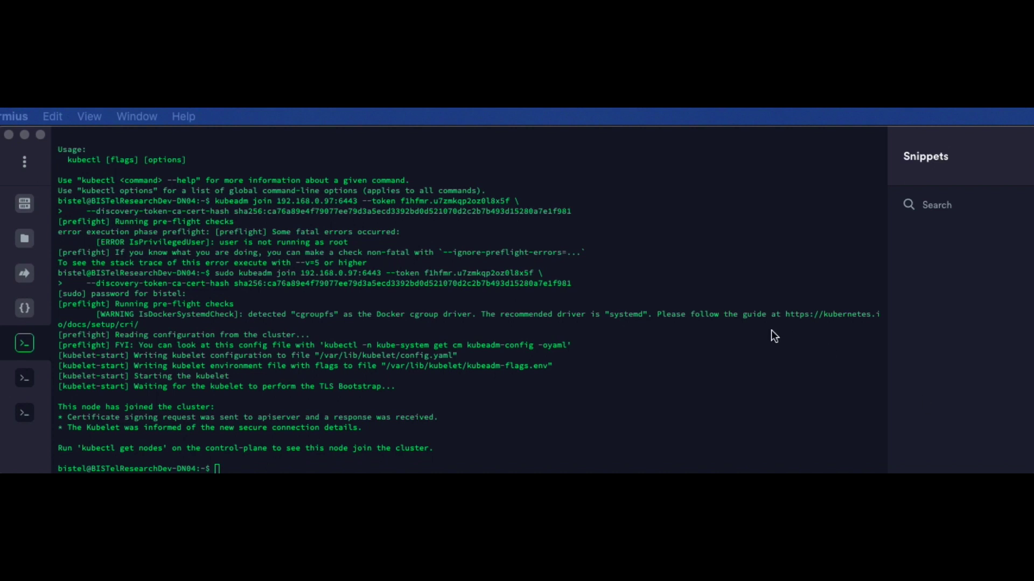
Exit the DN04 session to return to DN05.
{"action": "left_click", "coordinate": [476, 301]}
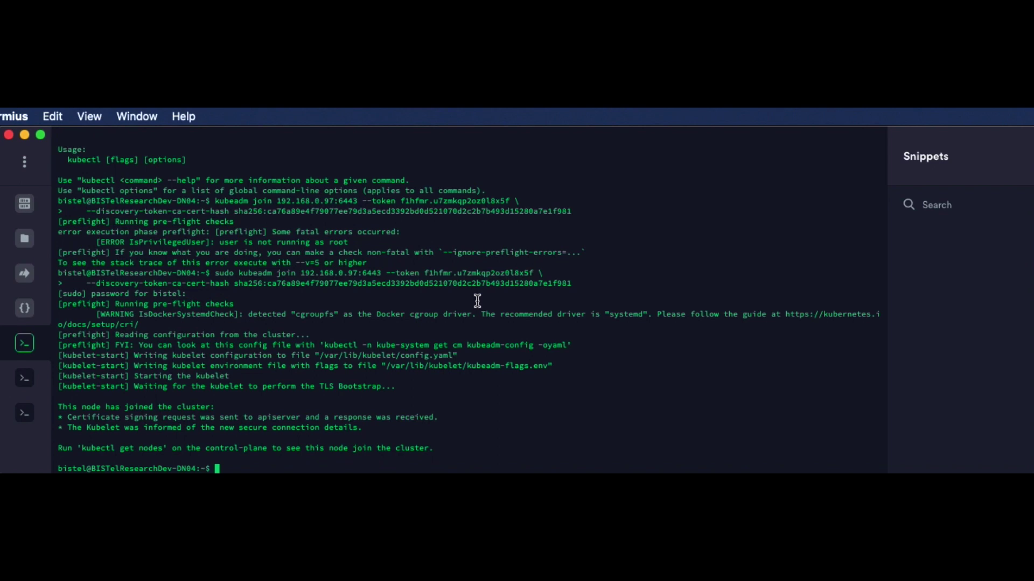
{"action": "type", "text": "exit"}
{"action": "key", "text": "Return"}
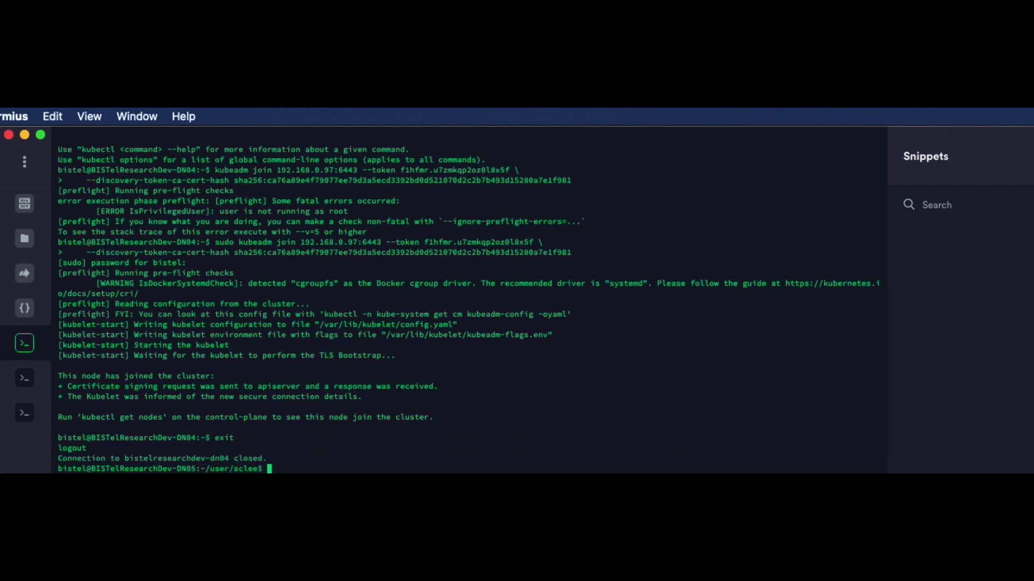
Run kubectl get nodes and kubectl get pods to see dn04 and dn05 Ready, no pods.
{"action": "type", "text": "kubectl get nodes"}
{"action": "key", "text": "Return"}
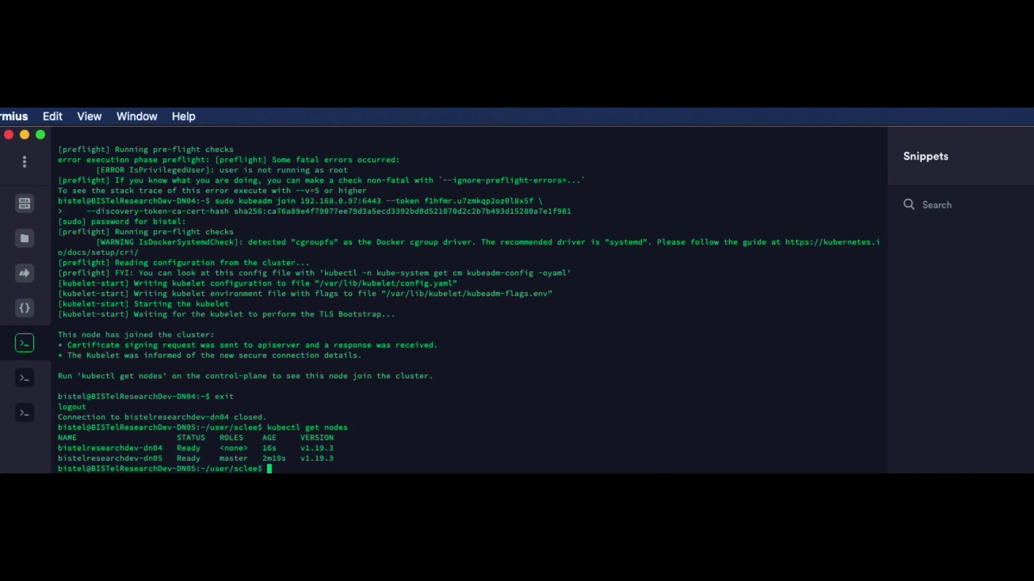
{"action": "type", "text": "kubectl get pods"}
{"action": "key", "text": "Return"}
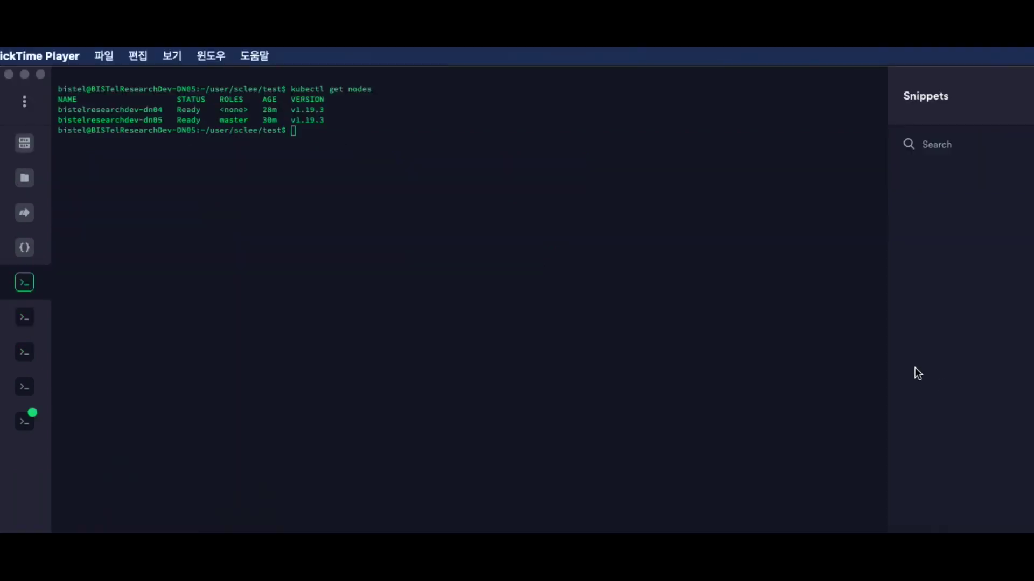
List ~/user/sclee/test with ls -l, showing total 0.
{"action": "left_click", "coordinate": [680, 312]}
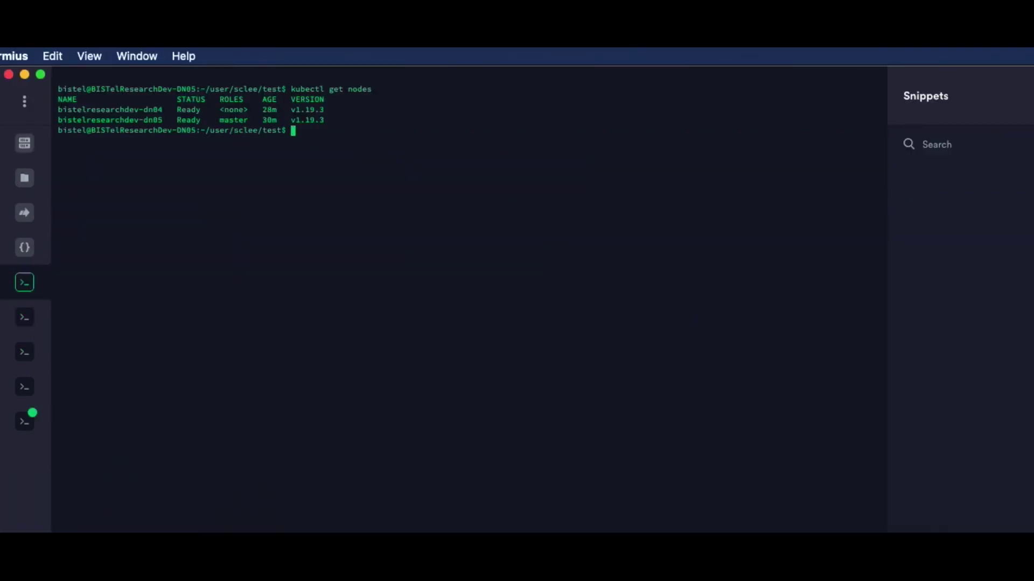
{"action": "type", "text": "ls -l"}
{"action": "key", "text": "Return"}
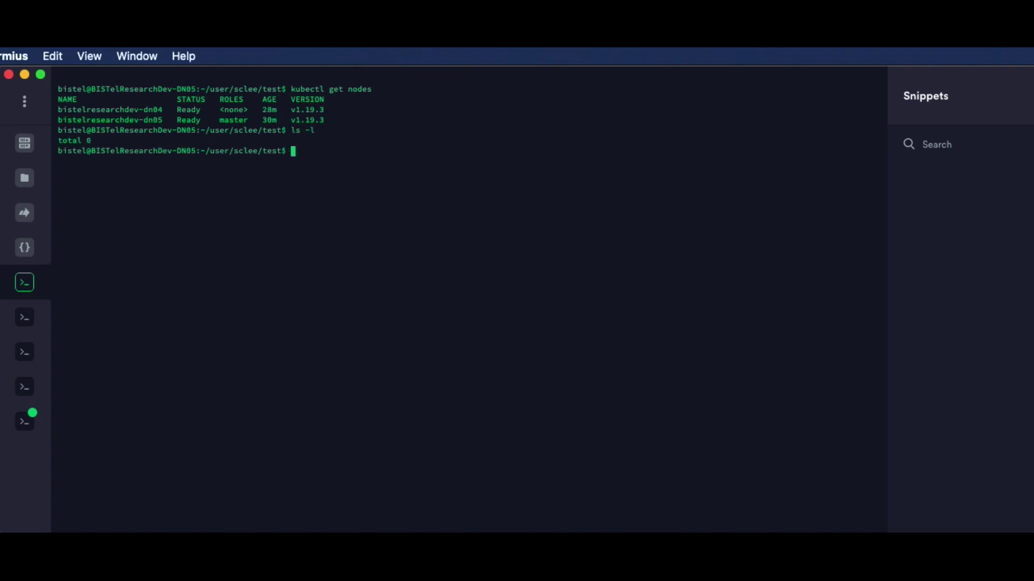
{"action": "key", "text": "super+Tab"}
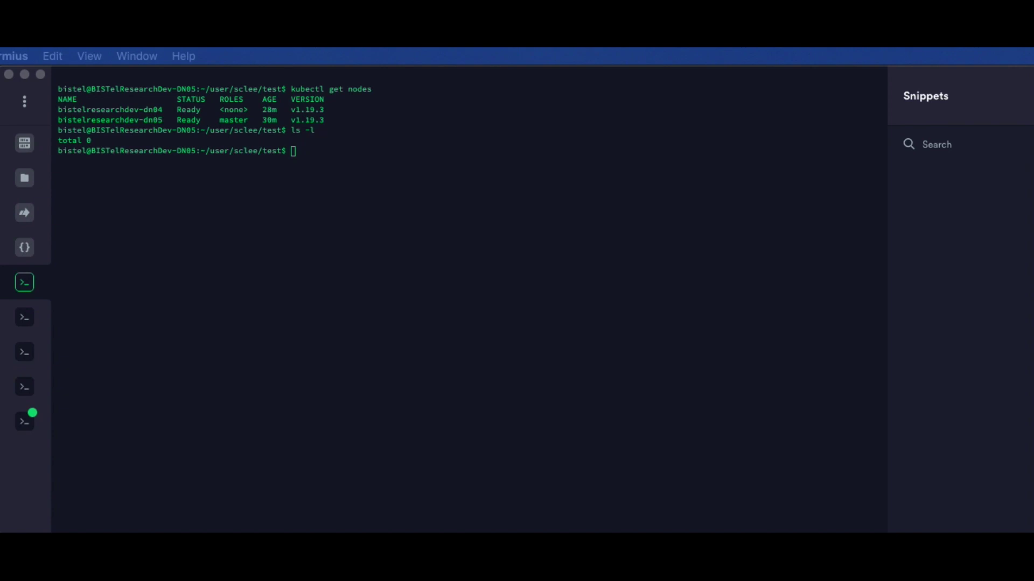
Download the Spark 3.0.1 Hadoop 2.7 archive with wget and list it.
{"action": "left_click", "coordinate": [648, 422]}
{"action": "key", "text": "super+v"}
{"action": "key", "text": "Return"}
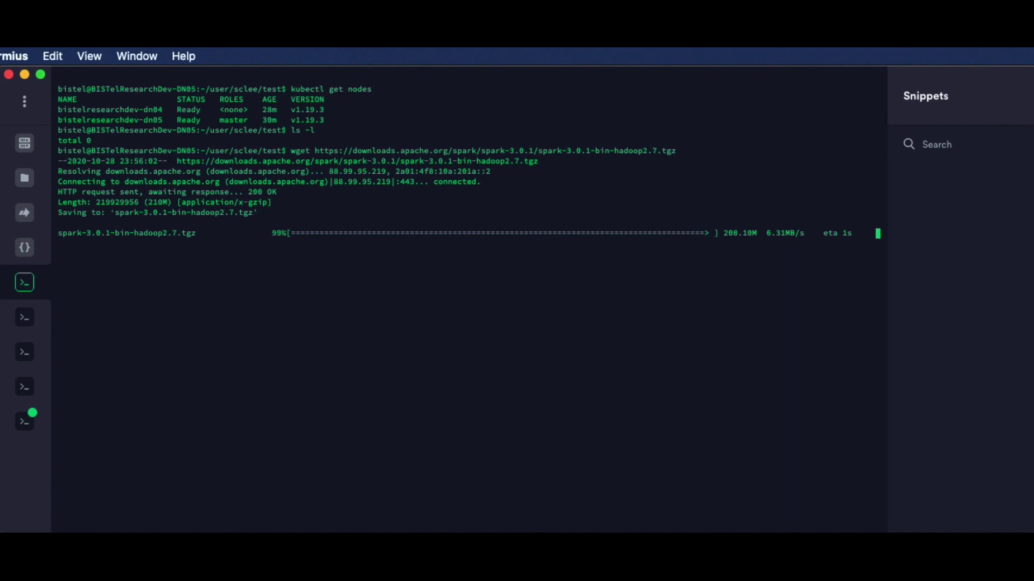
{"action": "type", "text": "ls -l"}
{"action": "key", "text": "Return"}
Extract spark-3.0.1-bin-hadoop2.7.tgz and list the contents of the extracted folder.
{"action": "type", "text": "tar -xvf spark-3.0.1-bin-hadoop2.7.tgz"}
{"action": "key", "text": "Return"}
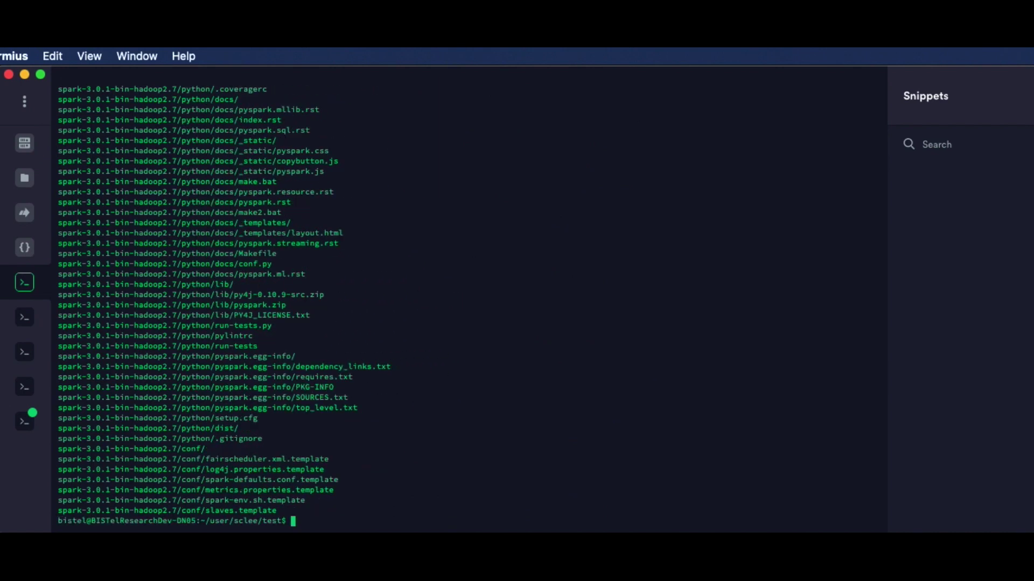
{"action": "type", "text": "ls -l"}
{"action": "key", "text": "Return"}
{"action": "type", "text": "cd spark-3.0.1-bin-hadoop2.7/"}
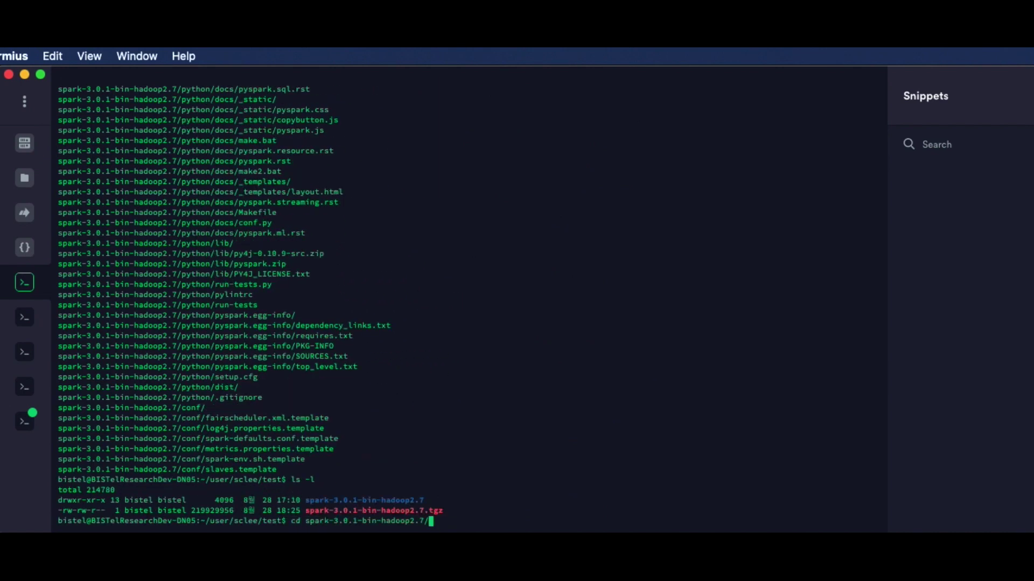
{"action": "key", "text": "Return"}
{"action": "type", "text": "ls -l"}
{"action": "key", "text": "Return"}
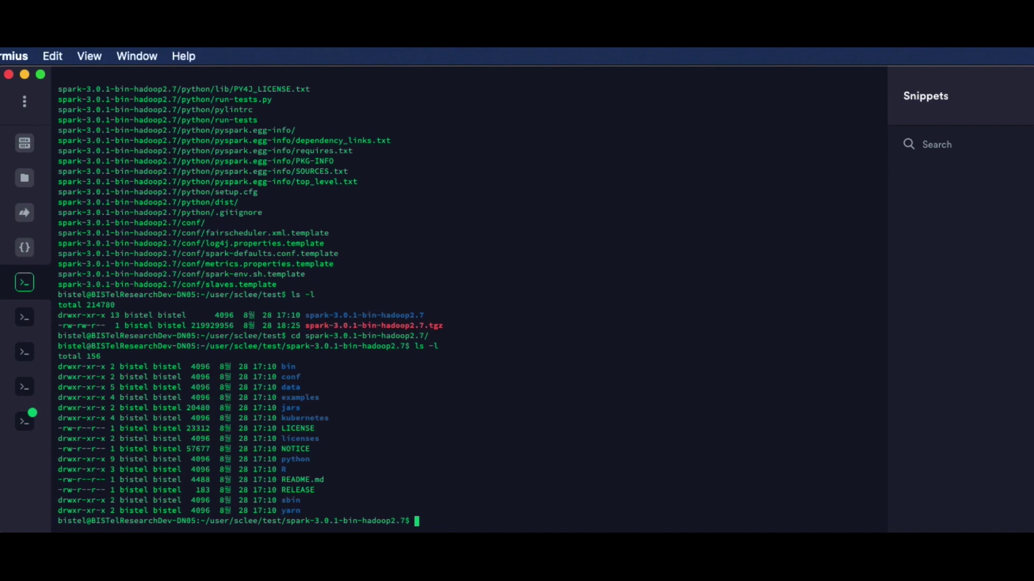
{"action": "type", "text": "vi spark-submit.sh"}
Fill spark-submit.sh with the prepared 10-line spark-submit command and save it.
{"action": "key", "text": "Return"}
{"action": "type", "text": "./"}
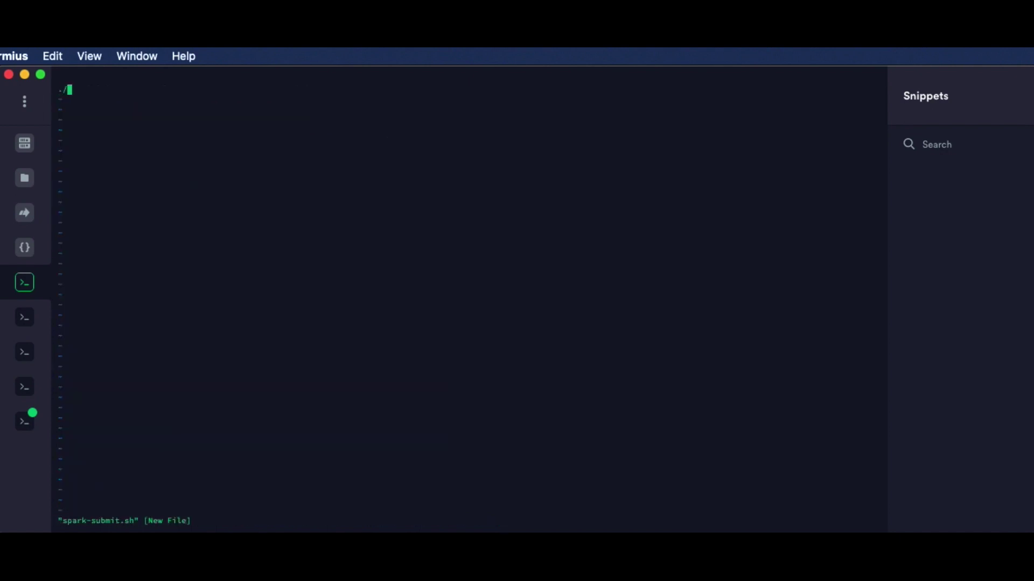
{"action": "type", "text": "bin/spark-submit \\"}
{"action": "key", "text": "Escape"}
{"action": "key", "text": "d"}
{"action": "key", "text": "d"}
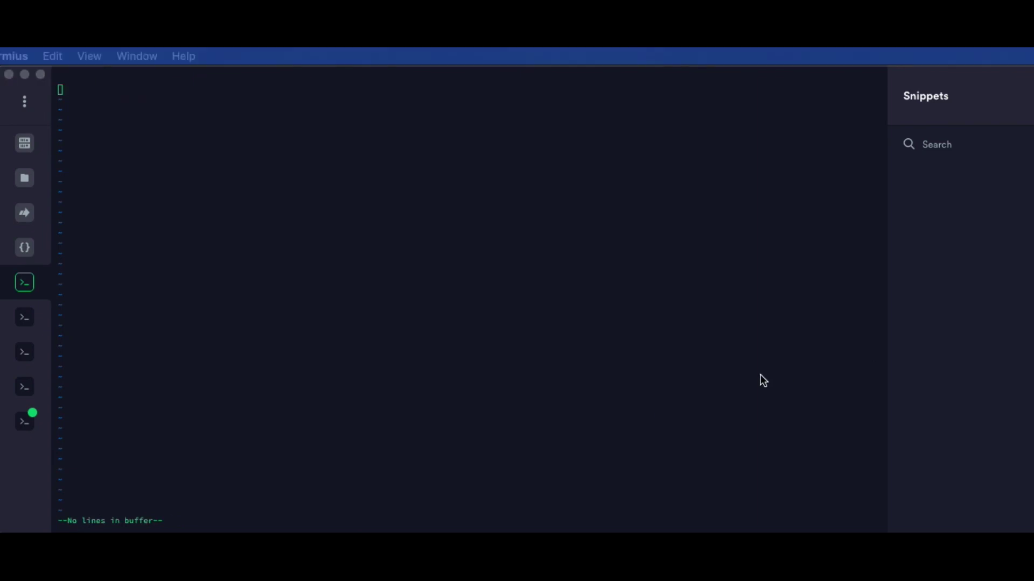
{"action": "left_click", "coordinate": [562, 366]}
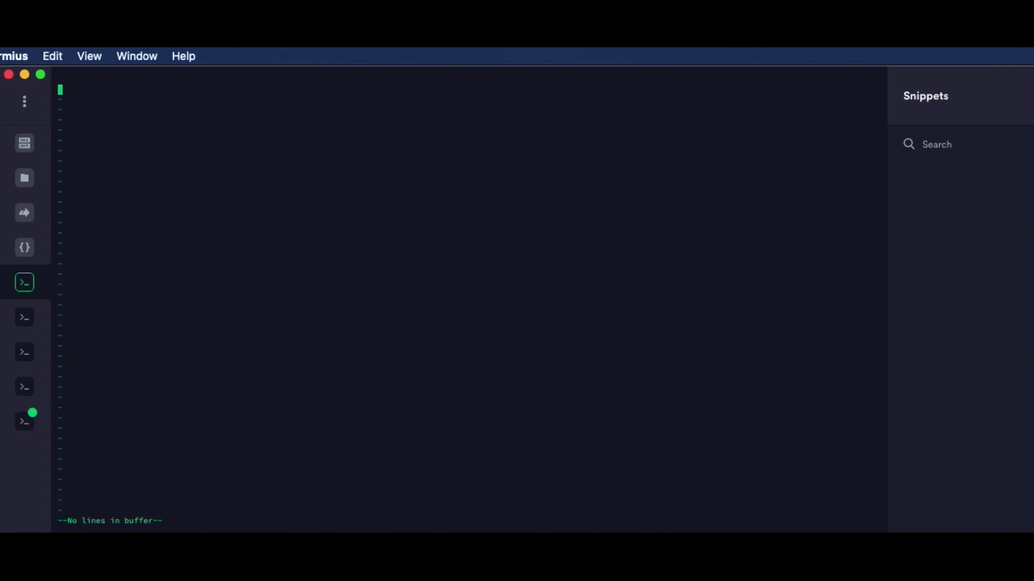
{"action": "type", "text": "./bin/spark-submit \\         --master k8s://https://192.168.0.97:6443 \\         --deploy-mode cluster \\         --name spark-app \\         --class StreamMain \\         --conf spark.executor.instances=4 \\         --conf spark.kubernetes.container.image=sclee01/spark:1.0 \\         --conf spark.kubernetes.authenticate.driver.serviceAccountName=spark \\         --conf spark.ui.enabled=true\\         local:///opt/spark/examples/jars/Stream-1.0-SNAPSHOT-jar-with-dependencies.jar"}
{"action": "key", "text": "Escape"}
{"action": "type", "text": ":w"}
{"action": "key", "text": "Return"}
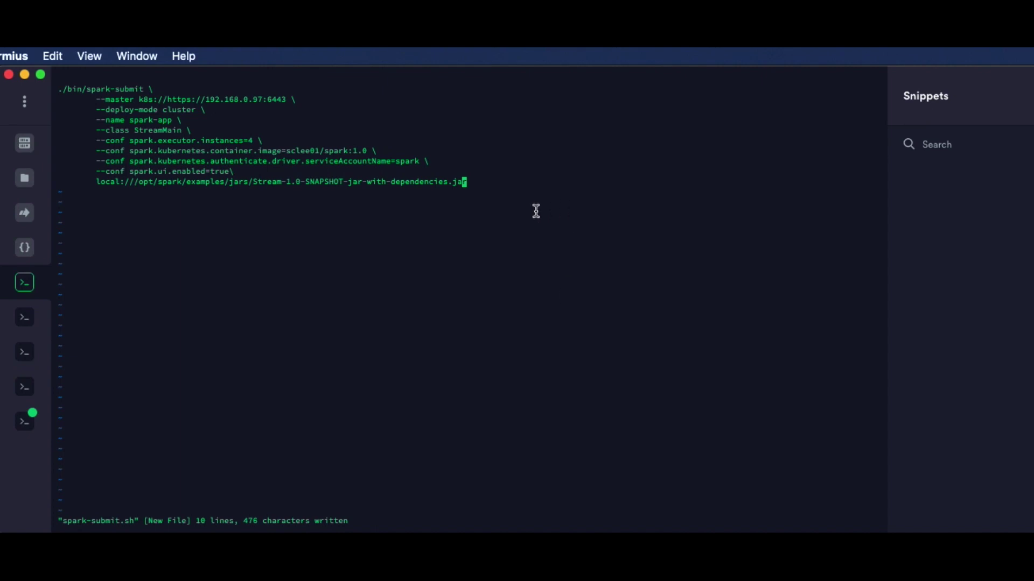
Review the script's container image, 4 executor instances, StreamMain class, master address and jar path.
{"action": "left_click_drag", "start_coordinate": [105, 150], "coordinate": [371, 149]}
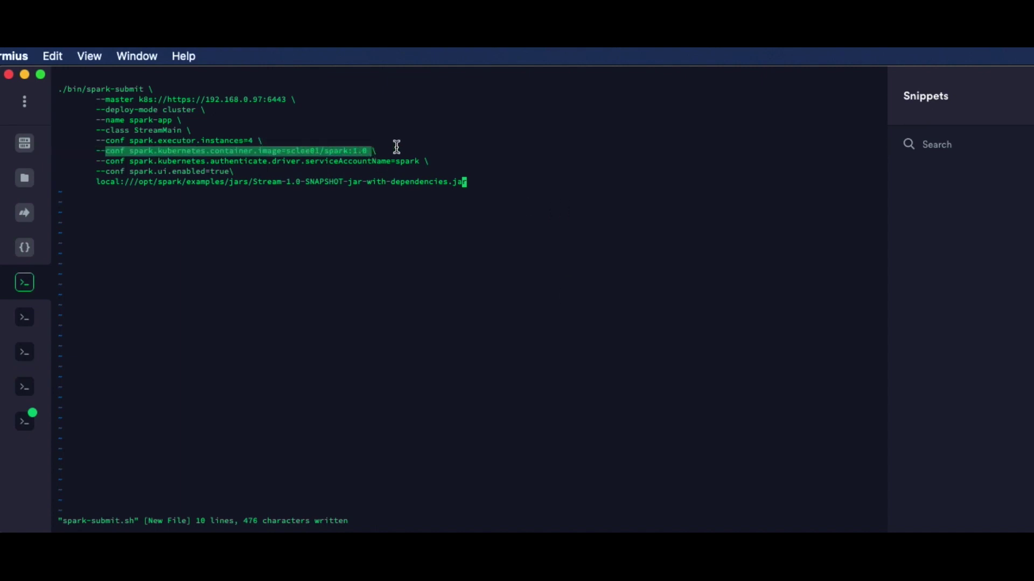
{"action": "left_click_drag", "start_coordinate": [277, 141], "coordinate": [107, 140]}
{"action": "left_click", "coordinate": [183, 140]}
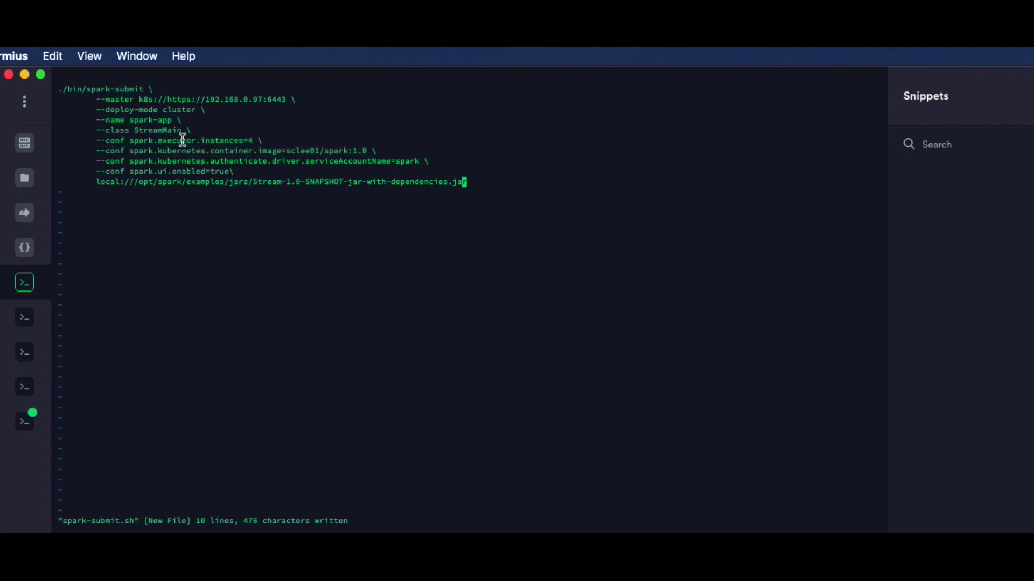
{"action": "left_click_drag", "start_coordinate": [131, 130], "coordinate": [185, 130]}
{"action": "left_click", "coordinate": [176, 130]}
{"action": "double_click", "coordinate": [175, 130]}
{"action": "left_click", "coordinate": [204, 129]}
{"action": "left_click_drag", "start_coordinate": [158, 100], "coordinate": [299, 100]}
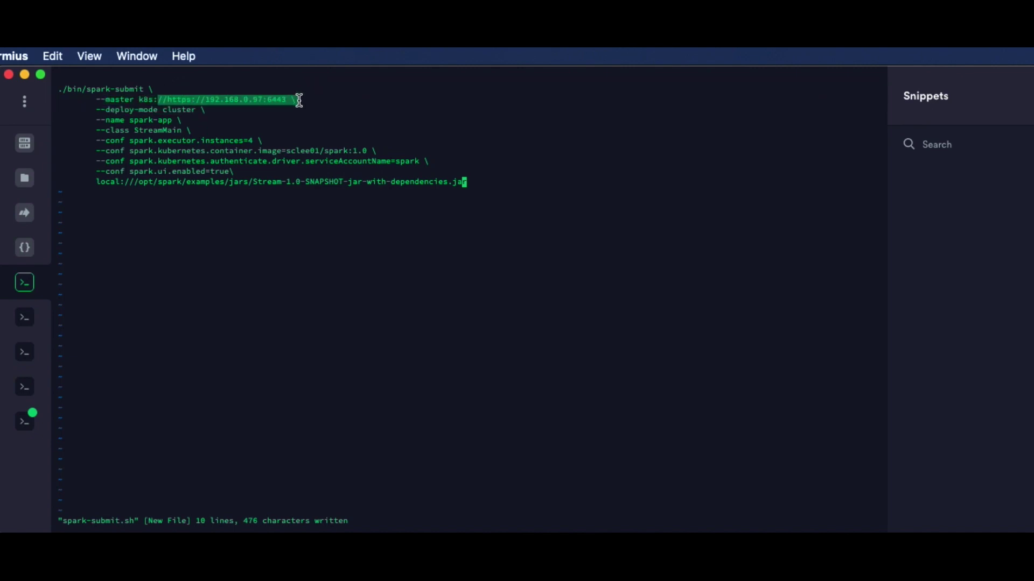
{"action": "left_click", "coordinate": [299, 100]}
{"action": "left_click_drag", "start_coordinate": [105, 182], "coordinate": [312, 182]}
{"action": "left_click", "coordinate": [359, 182]}
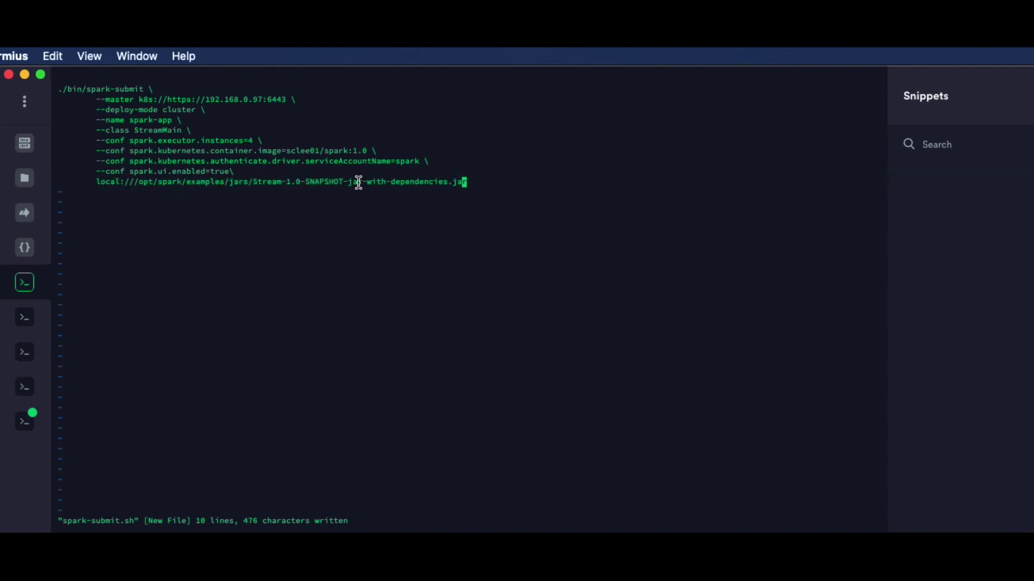
Save and quit vi with :wq, then run sh spark-submit.sh.
{"action": "type", "text": ":wq"}
{"action": "key", "text": "Return"}
{"action": "type", "text": "sh spark-submit.sh"}
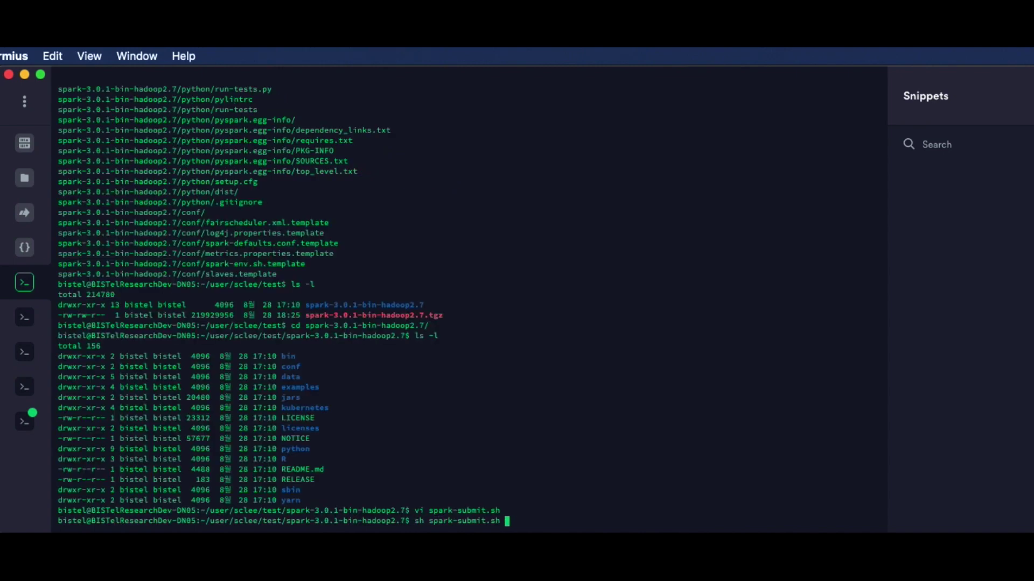
{"action": "key", "text": "Return"}
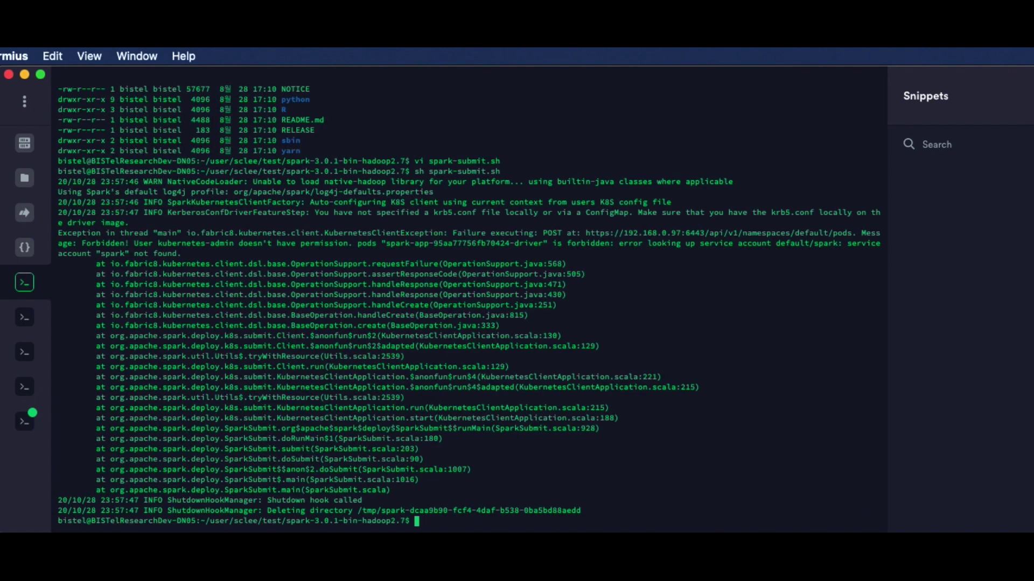
Create the spark service account with kubectl create serviceaccount spark.
{"action": "type", "text": "kubectl create servic"}
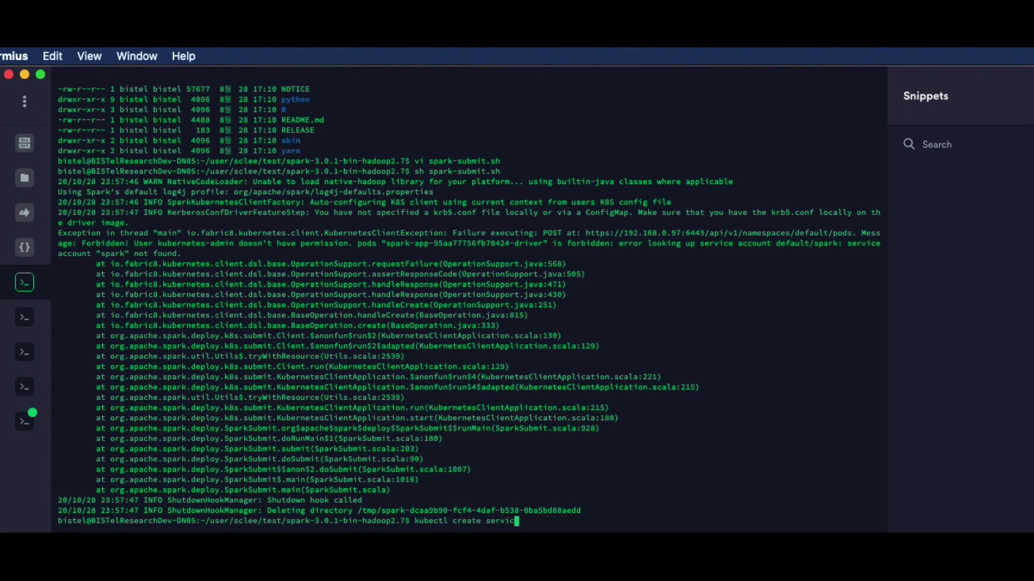
{"action": "type", "text": "eaccount spark"}
{"action": "key", "text": "Return"}
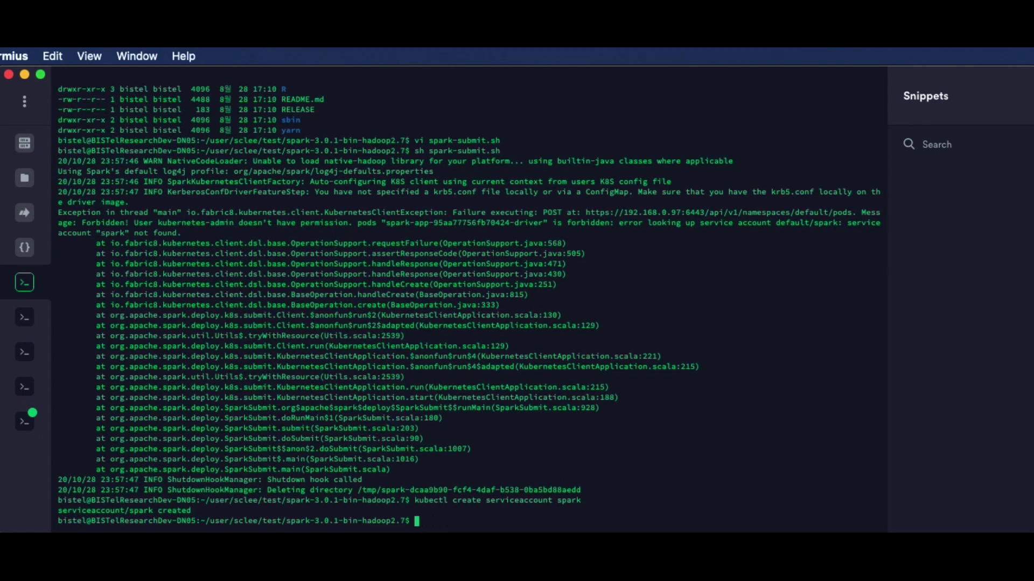
{"action": "key", "text": "Up"}
{"action": "key", "text": "Up"}
Rerun spark-submit.sh until the driver pod moves from ContainerCreating to Running, then show Hosts.
{"action": "key", "text": "Return"}
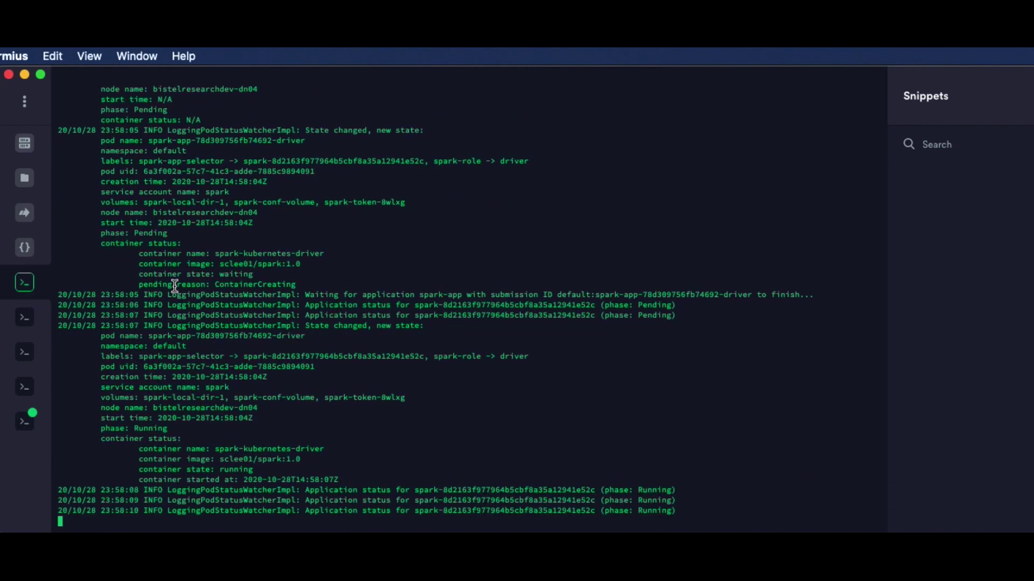
{"action": "left_click_drag", "start_coordinate": [174, 285], "coordinate": [268, 282]}
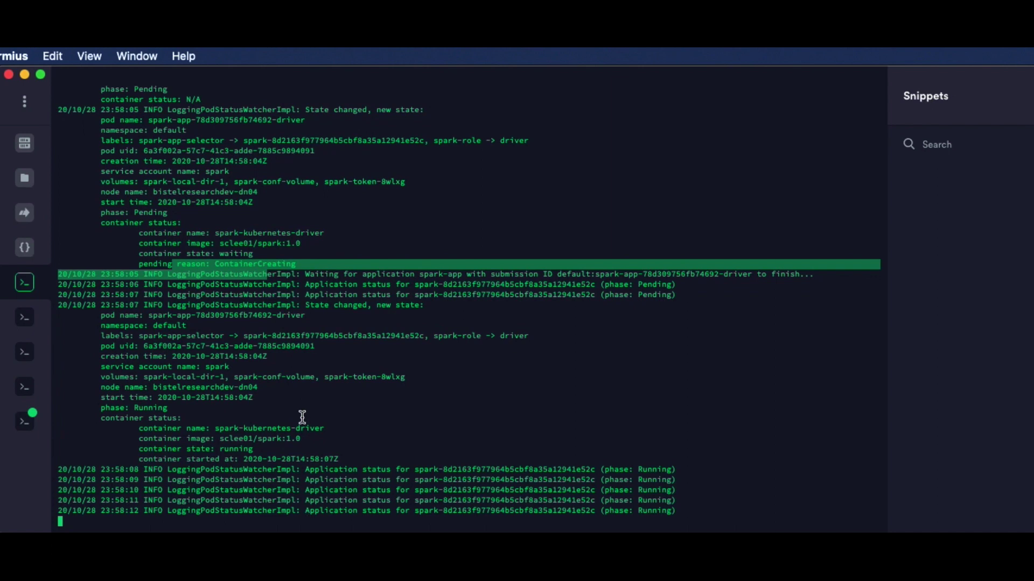
{"action": "left_click", "coordinate": [302, 418]}
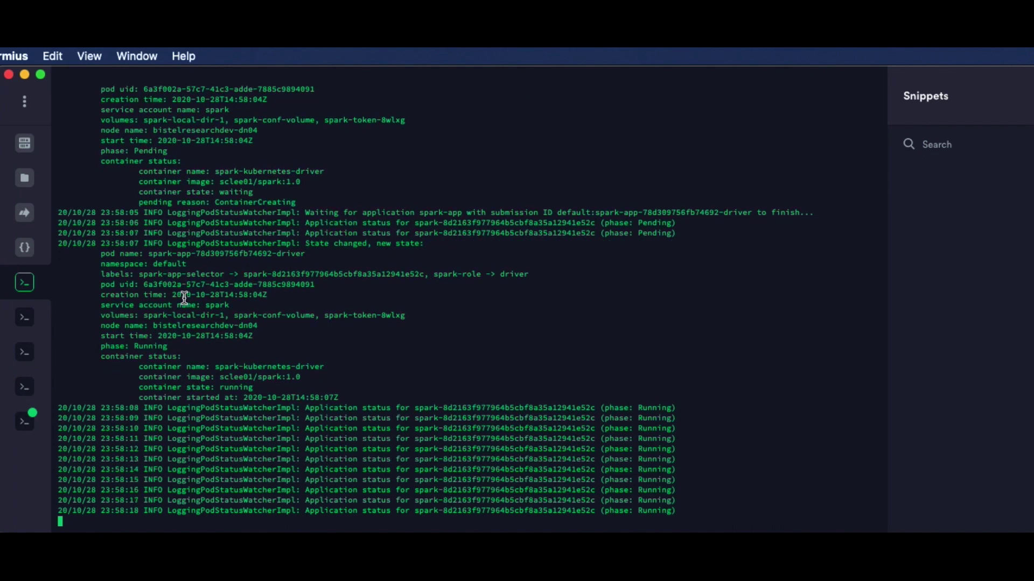
{"action": "left_click", "coordinate": [37, 153]}
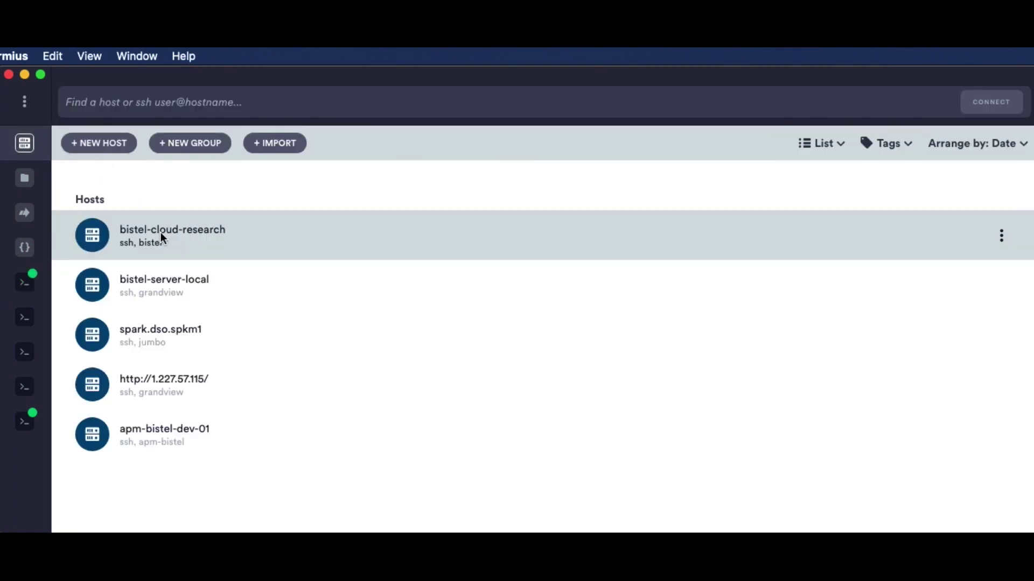
Connect a second session to DN05, check the cluster info, and list the running pods.
{"action": "double_click", "coordinate": [161, 235]}
{"action": "type", "text": "kubectl cluse"}
{"action": "type", "text": "er-info"}
{"action": "key", "text": "Return"}
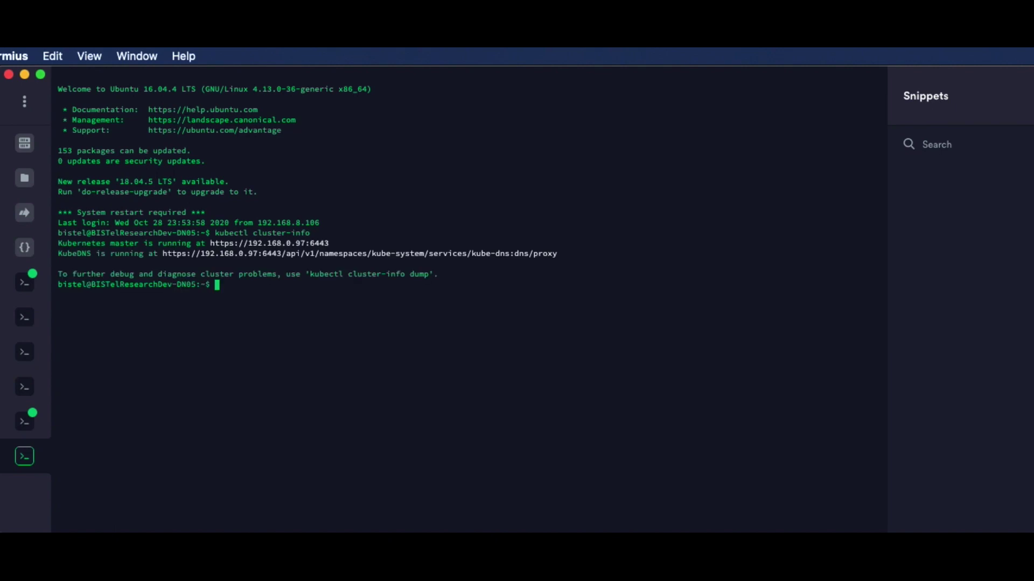
{"action": "type", "text": "kubectl get pods"}
{"action": "key", "text": "Return"}
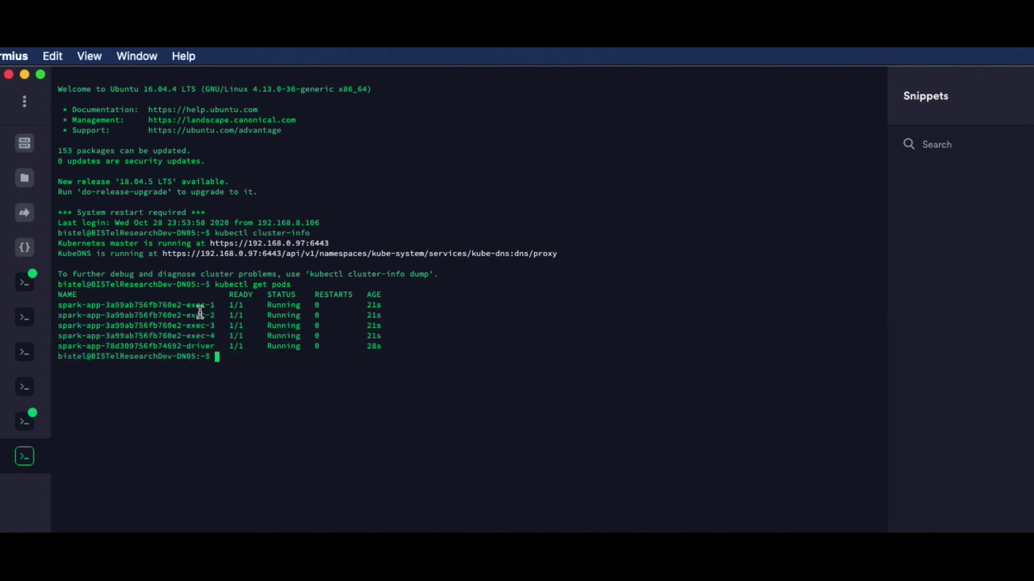
Show the spark-app exec-2 executor pod's log with kubectl logs.
{"action": "type", "text": "kubectl logs"}
{"action": "double_click", "coordinate": [195, 316]}
{"action": "type", "text": "spark-app-3a99ab756fb760e2-exec-2"}
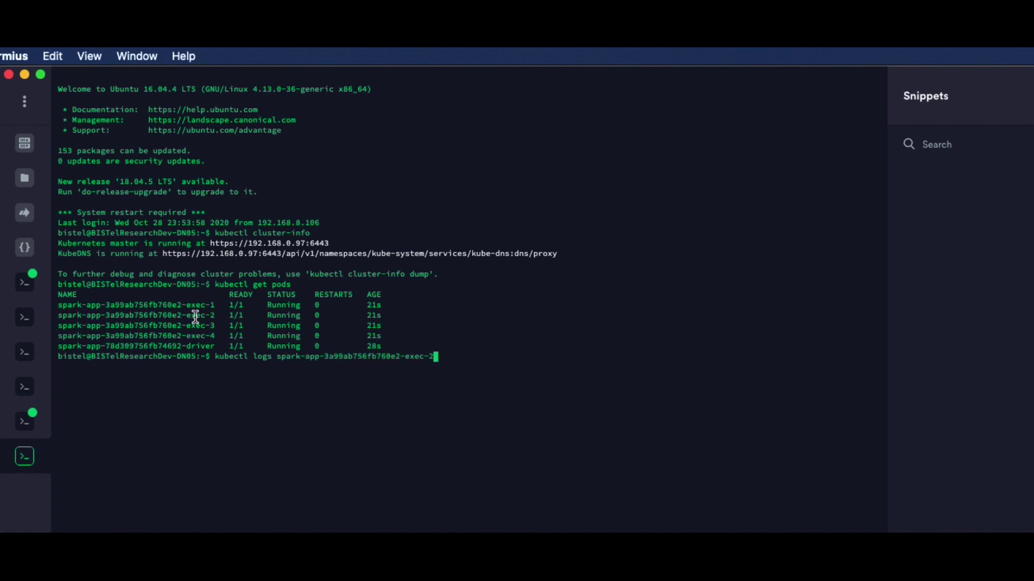
{"action": "key", "text": "Return"}
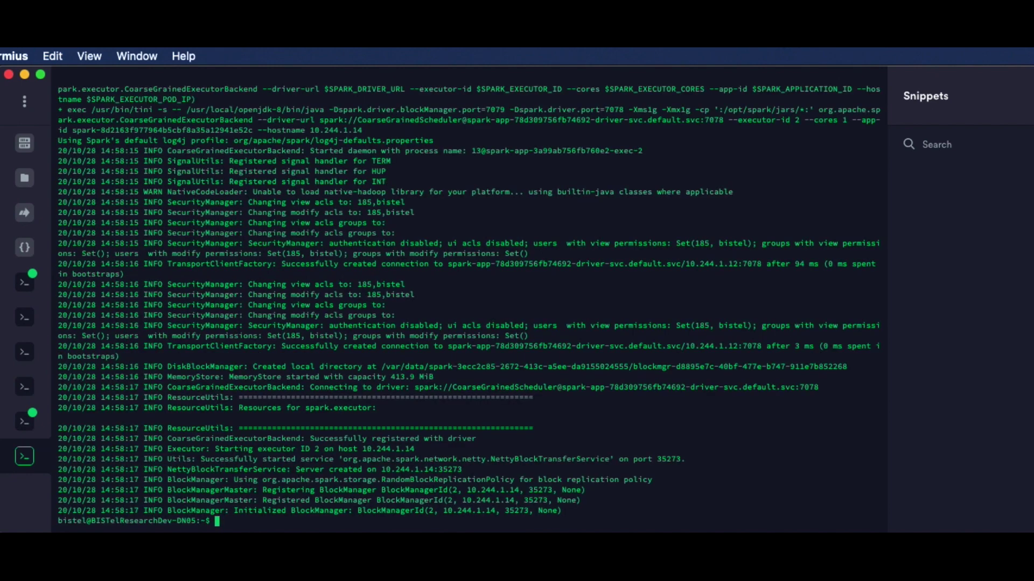